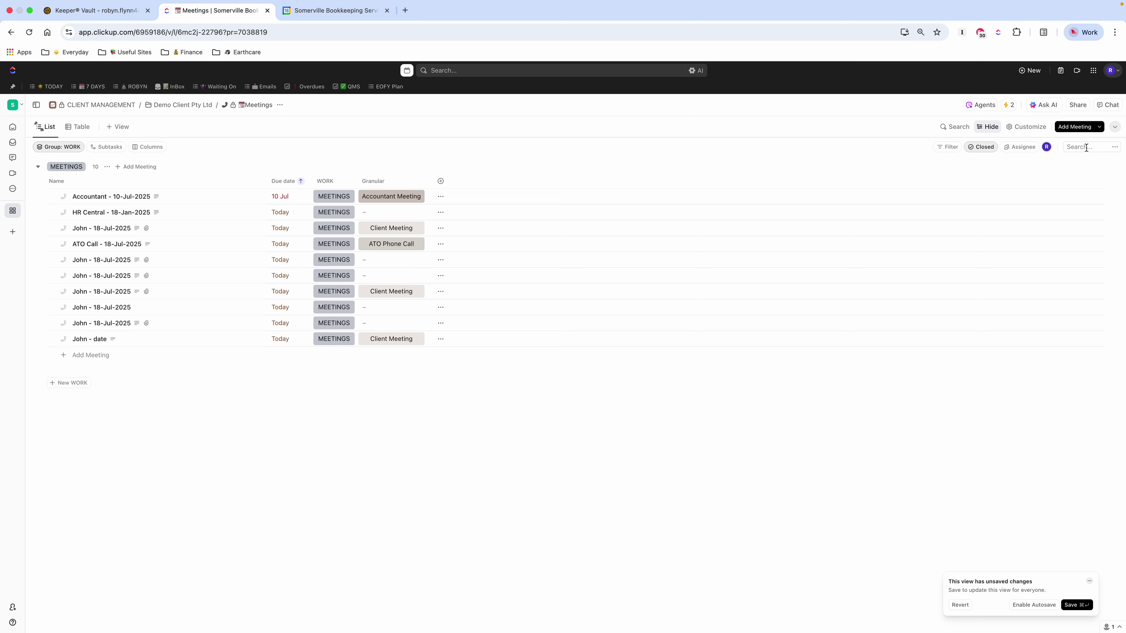
{"action": "left_click", "coordinate": [1087, 147]}
{"action": "type", "text": "super"}
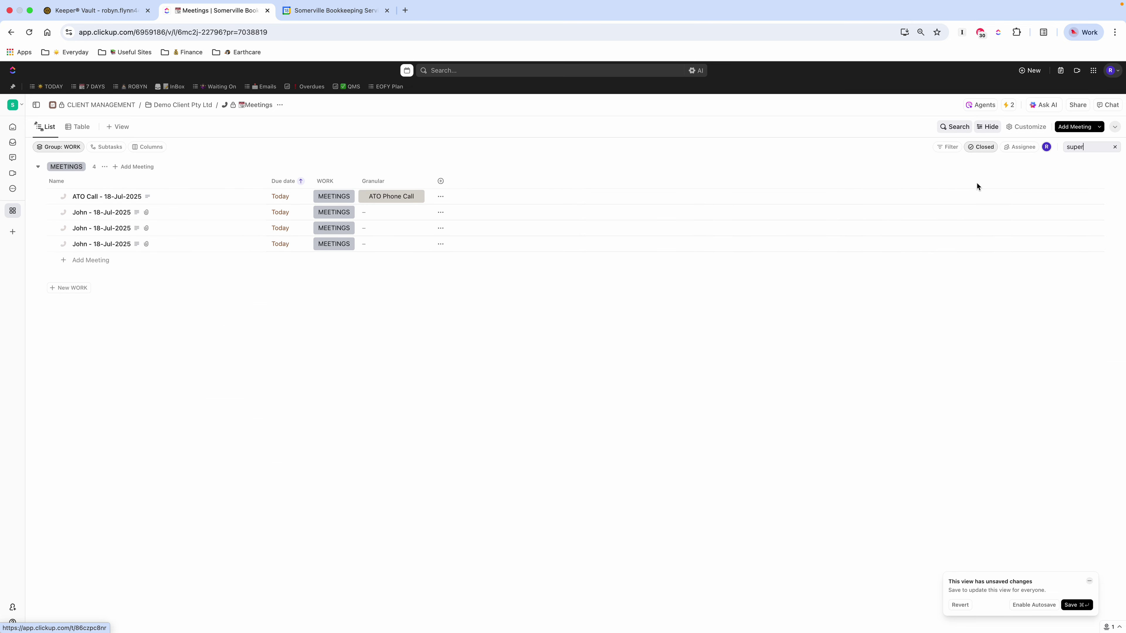
{"action": "double_click", "coordinate": [1082, 148]}
{"action": "type", "text": "pay rates"}
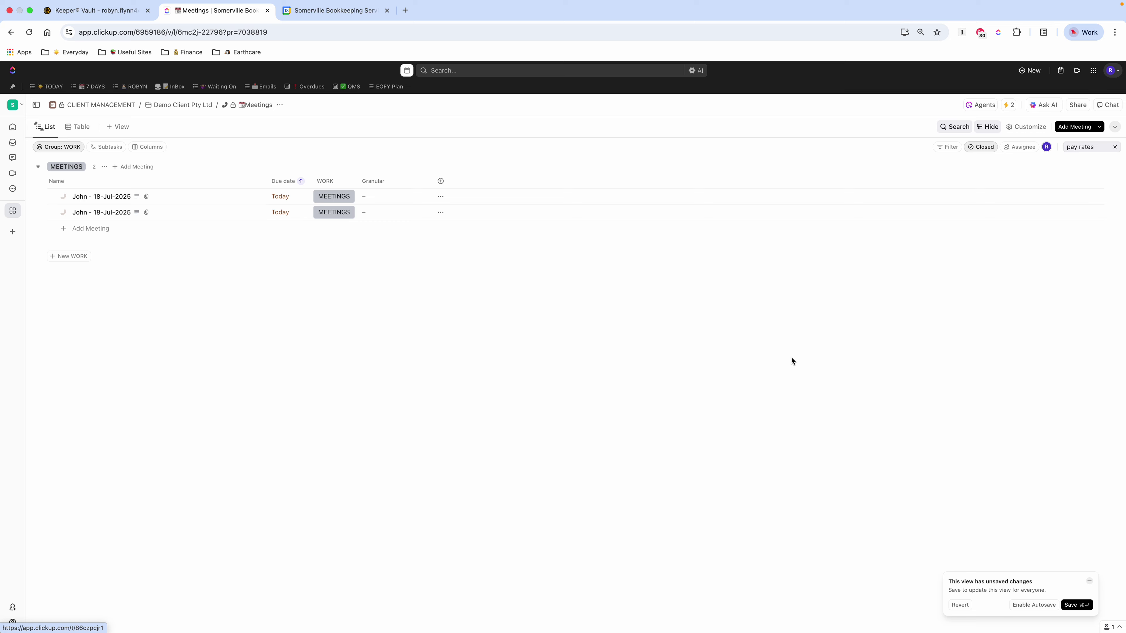
{"action": "left_click", "coordinate": [1114, 147]}
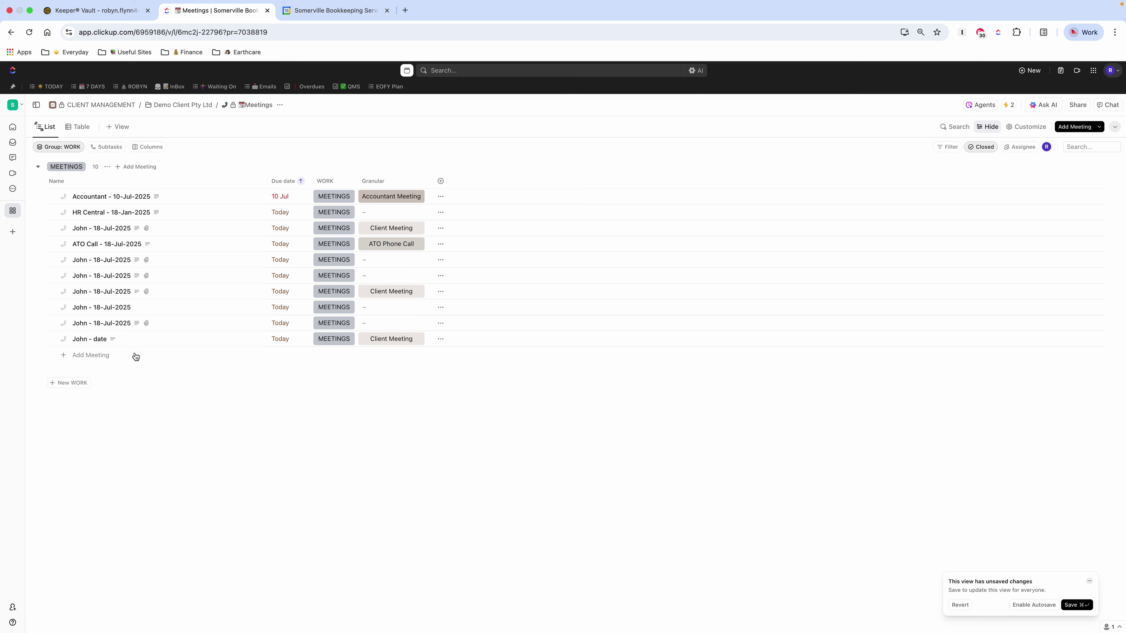
Step: Add a new meeting named with the client's first name and '- 18-Jul-2025'
{"action": "left_click", "coordinate": [89, 357]}
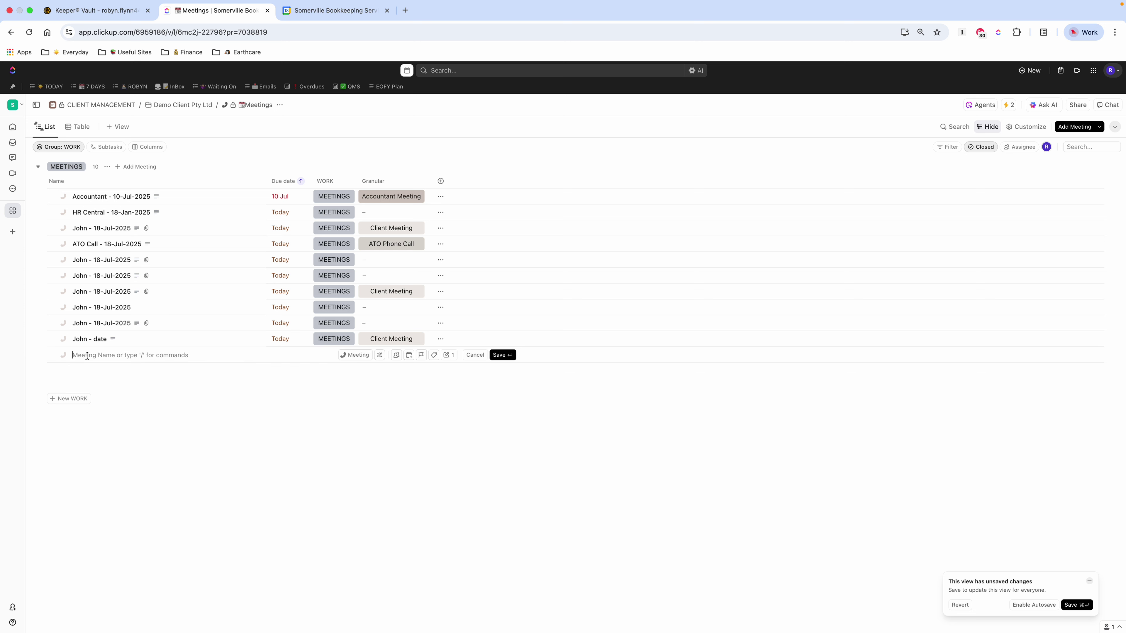
{"action": "type", "text": "Joah"}
{"action": "key", "text": "BackSpace"}
{"action": "type", "text": "nhn - date"}
{"action": "key", "text": "BackSpace"}
{"action": "key", "text": "BackSpace"}
{"action": "key", "text": "BackSpace"}
{"action": "type", "text": "18-Jul-2025"}
{"action": "key", "text": "Return"}
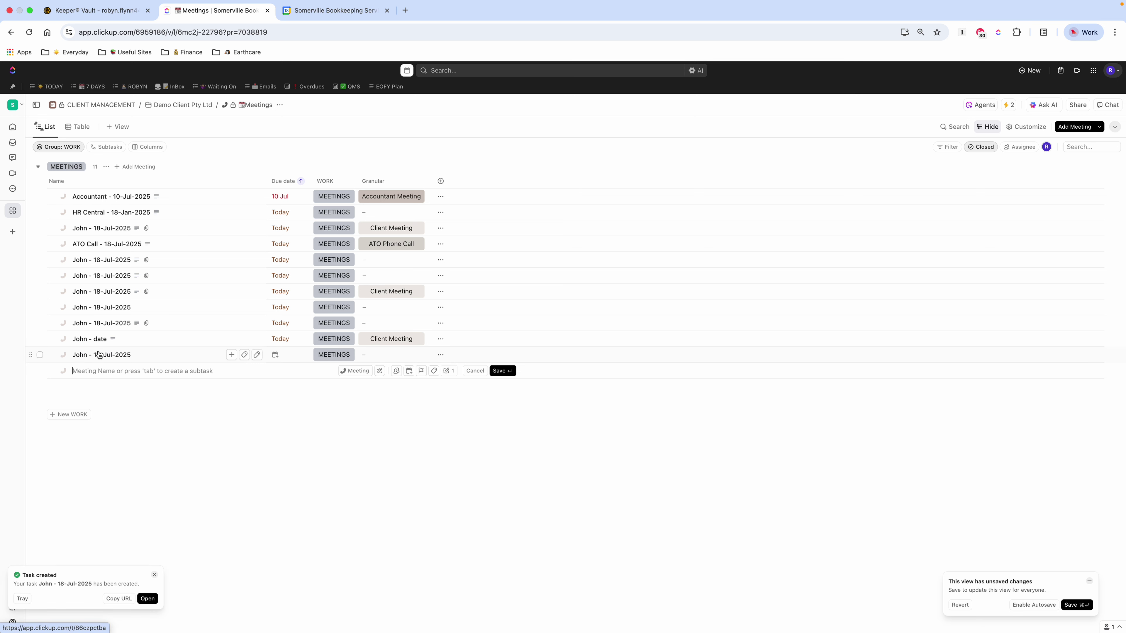
Step: Set the new meeting's due date to 18 Jul
{"action": "left_click", "coordinate": [278, 356]}
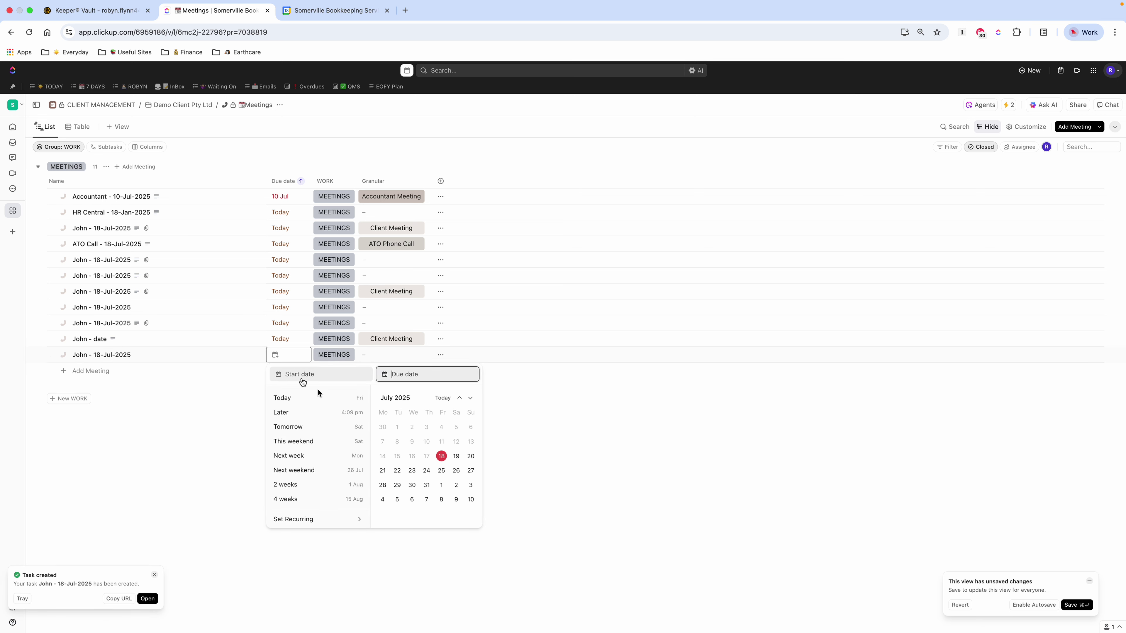
{"action": "left_click", "coordinate": [441, 456]}
{"action": "left_click", "coordinate": [186, 461]}
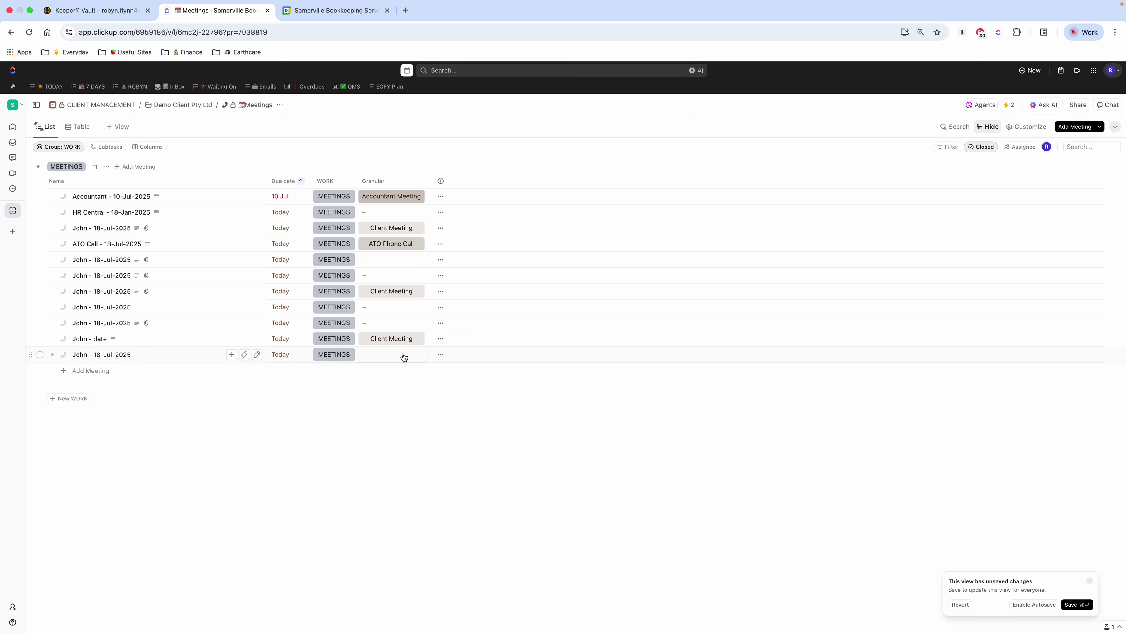
Step: Open the 18-Jul-2025 meeting task and widen its activity feed panel
{"action": "left_click", "coordinate": [93, 358]}
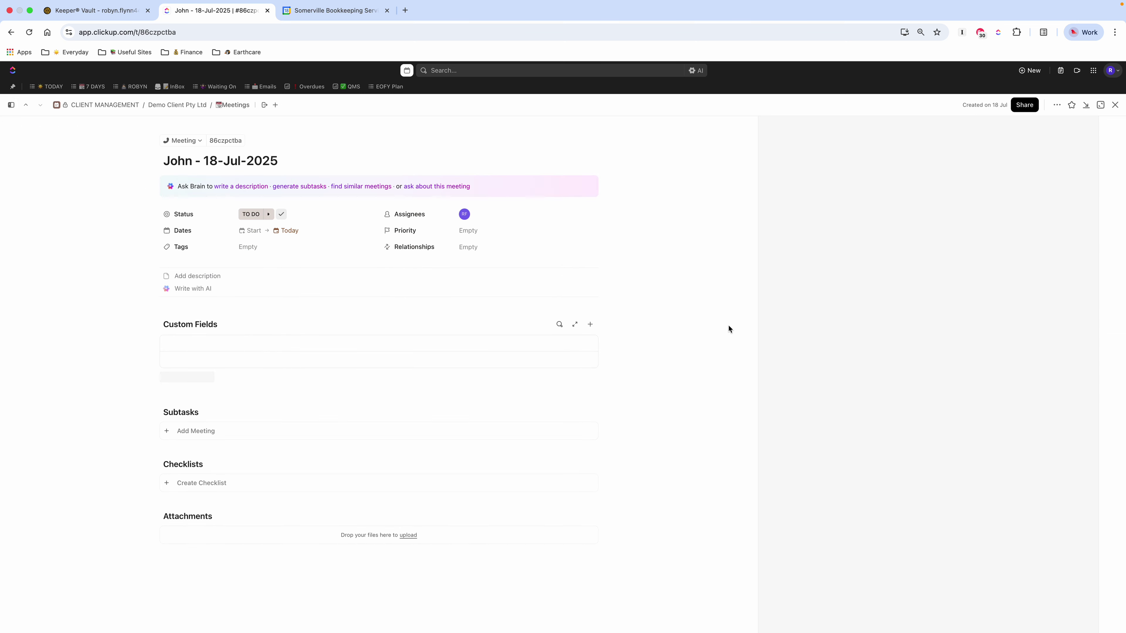
{"action": "left_click_drag", "start_coordinate": [756, 332], "coordinate": [667, 336]}
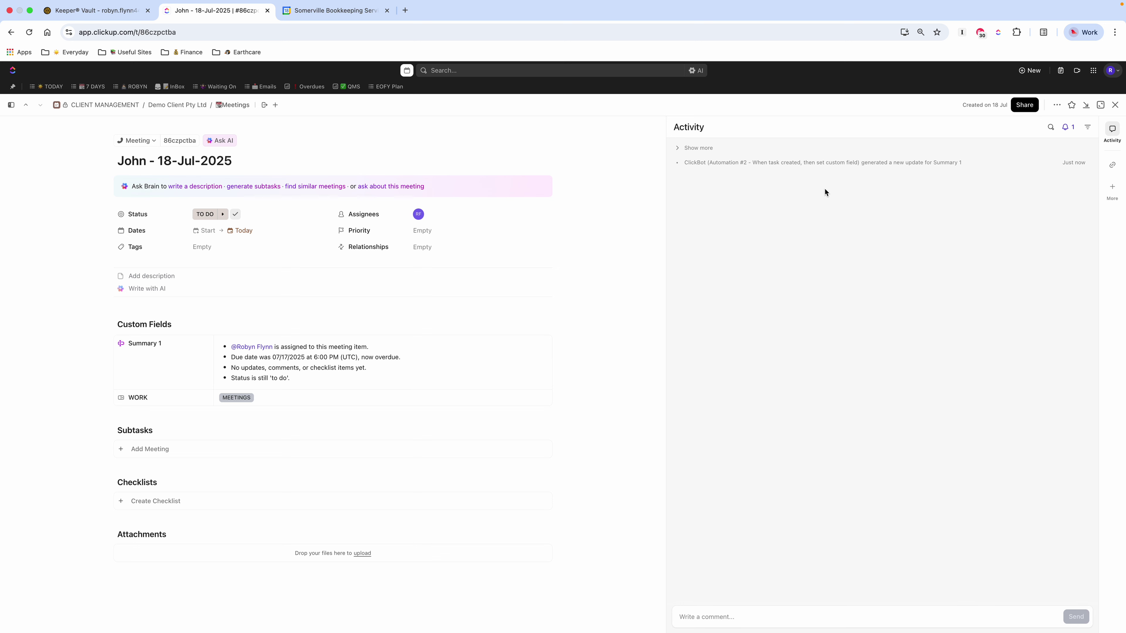
Step: Post two comments: accountant meeting on 17th September 2025, and extra $10k paid to super before EOFY
{"action": "left_click", "coordinate": [729, 617]}
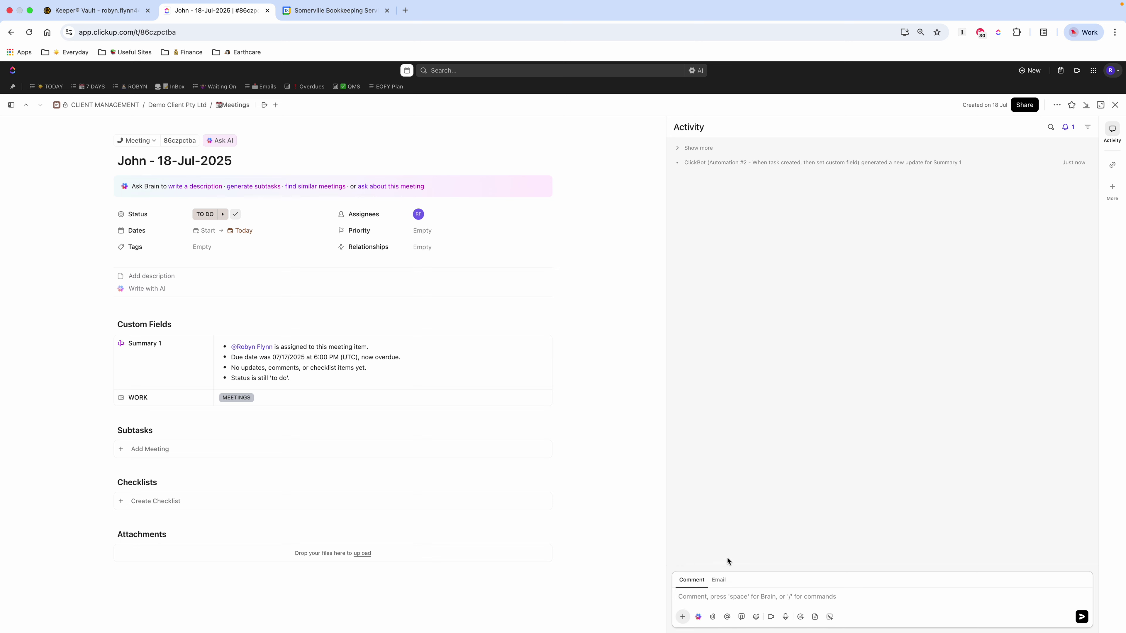
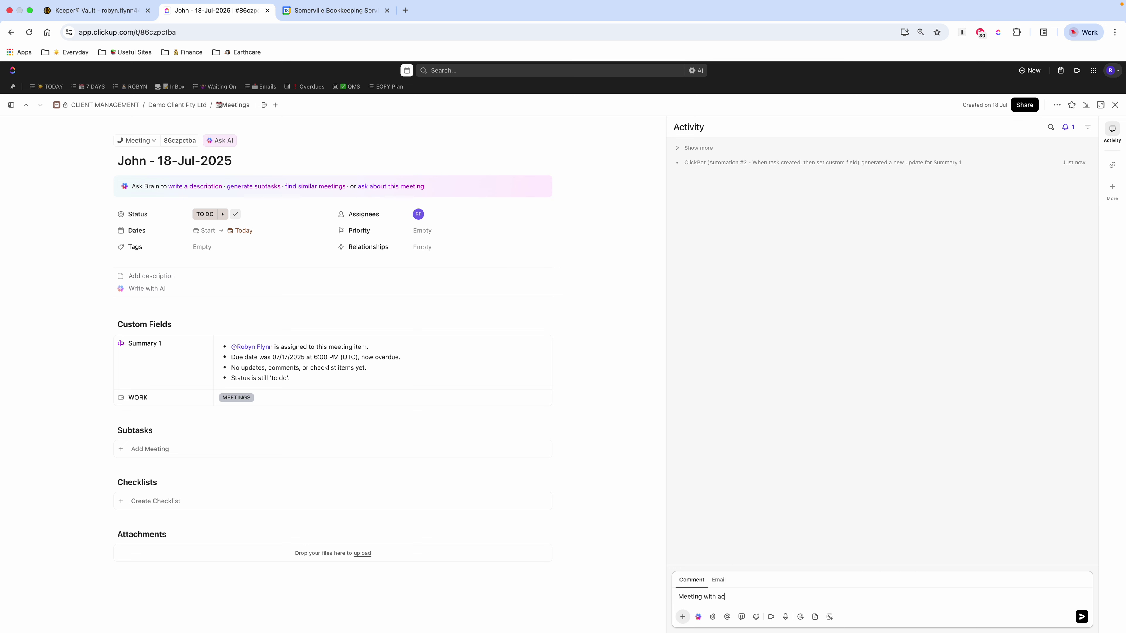
{"action": "key", "text": "BackSpace"}
{"action": "key", "text": "BackSpace"}
{"action": "key", "text": "BackSpace"}
{"action": "key", "text": "BackSpace"}
{"action": "key", "text": "BackSpace"}
{"action": "key", "text": "BackSpace"}
{"action": "key", "text": "BackSpace"}
{"action": "key", "text": "BackSpace"}
{"action": "key", "text": "Return"}
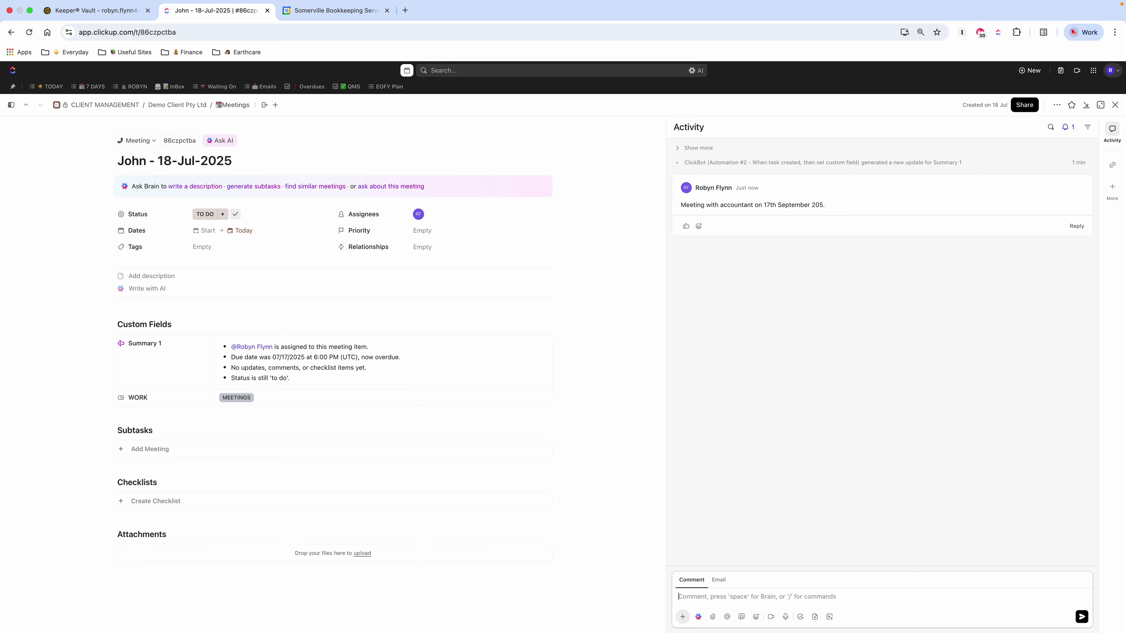
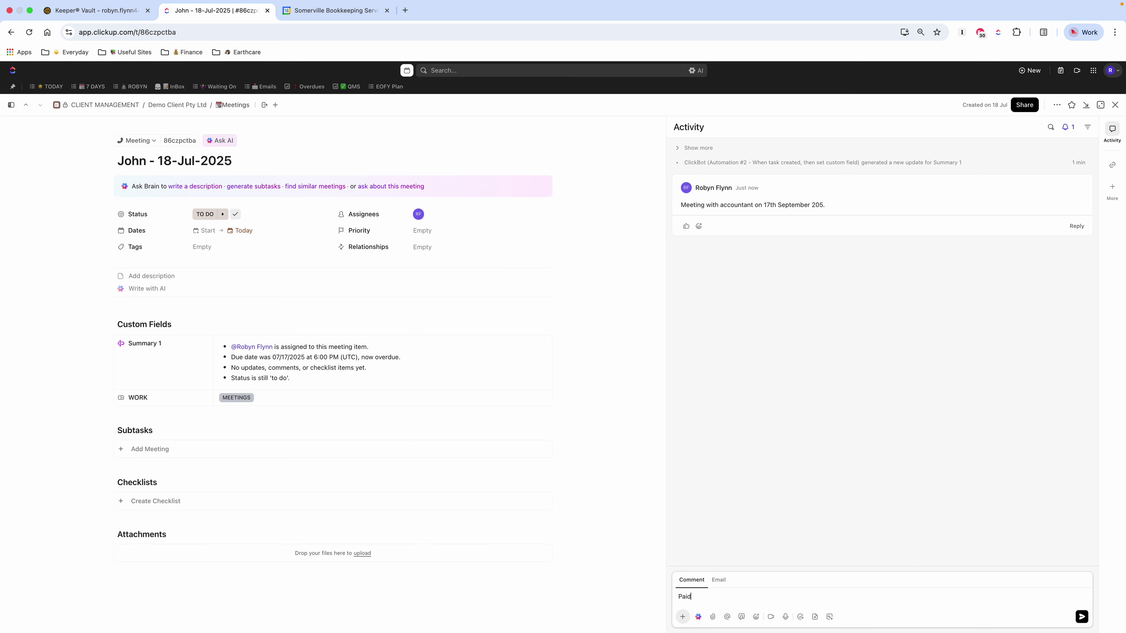
{"action": "key", "text": "Return"}
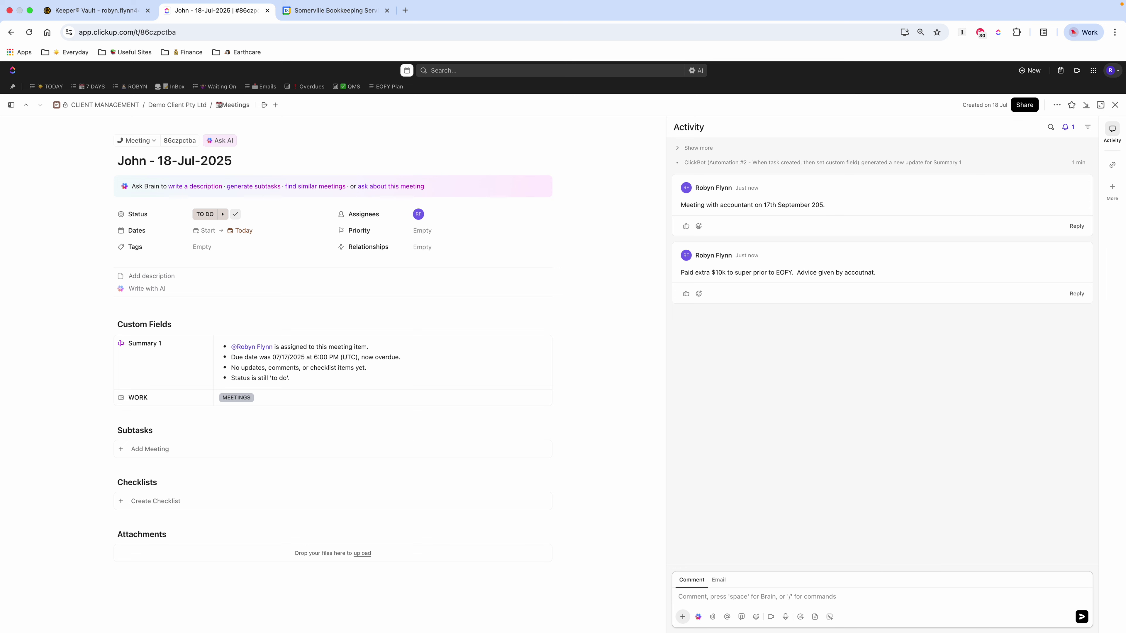
Step: Record a 48-second voice note about the call and post it as a comment
{"action": "left_click", "coordinate": [785, 617]}
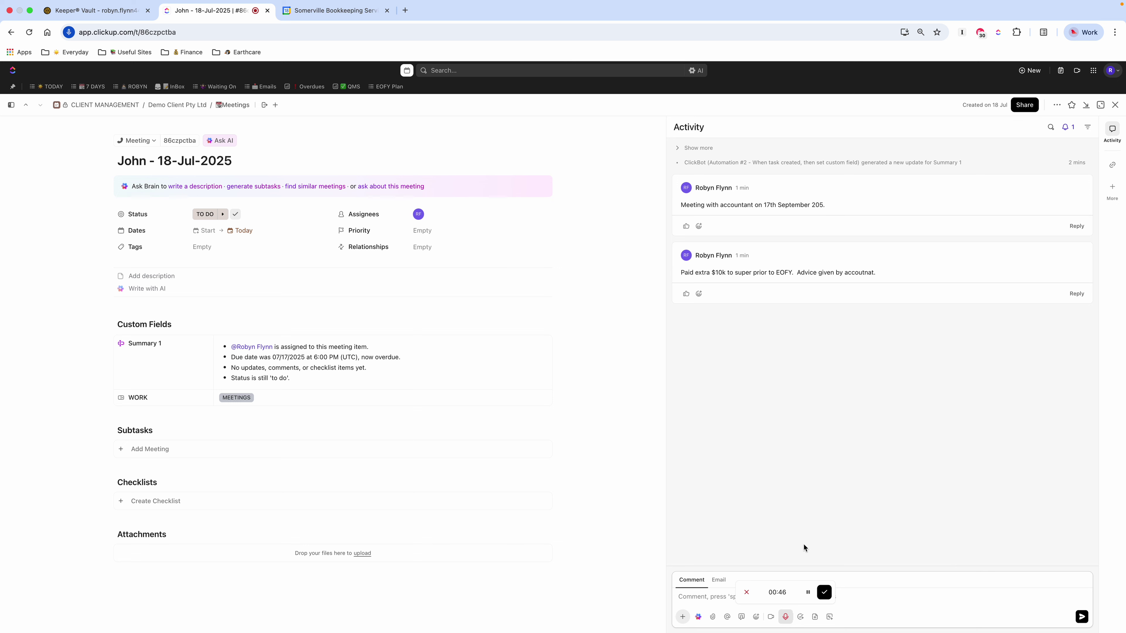
{"action": "left_click", "coordinate": [824, 592]}
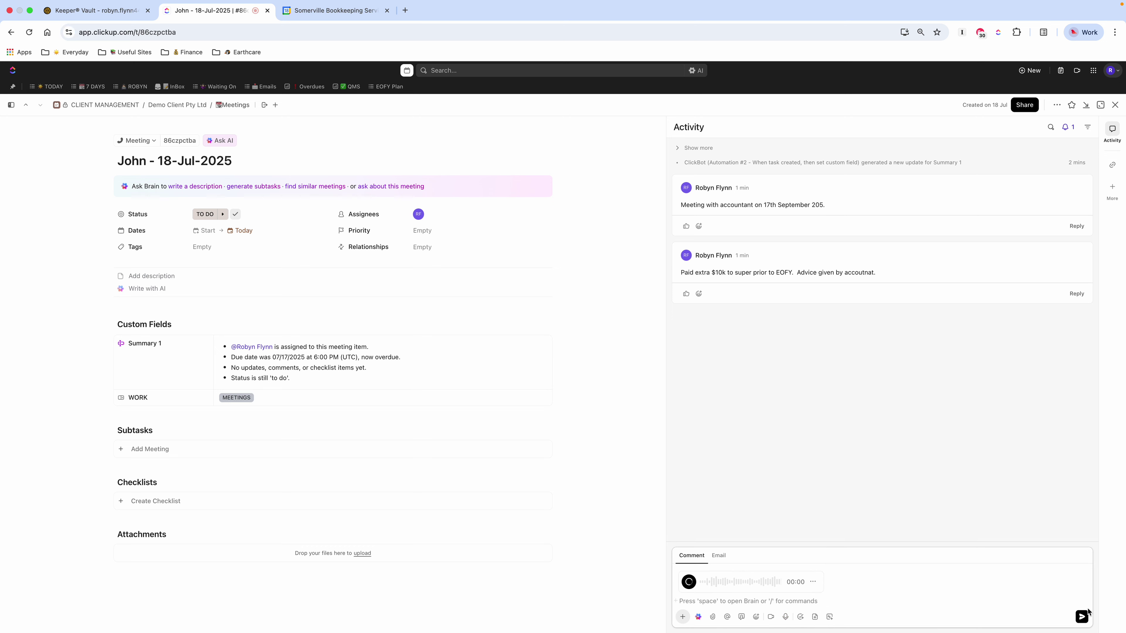
{"action": "left_click", "coordinate": [1077, 620]}
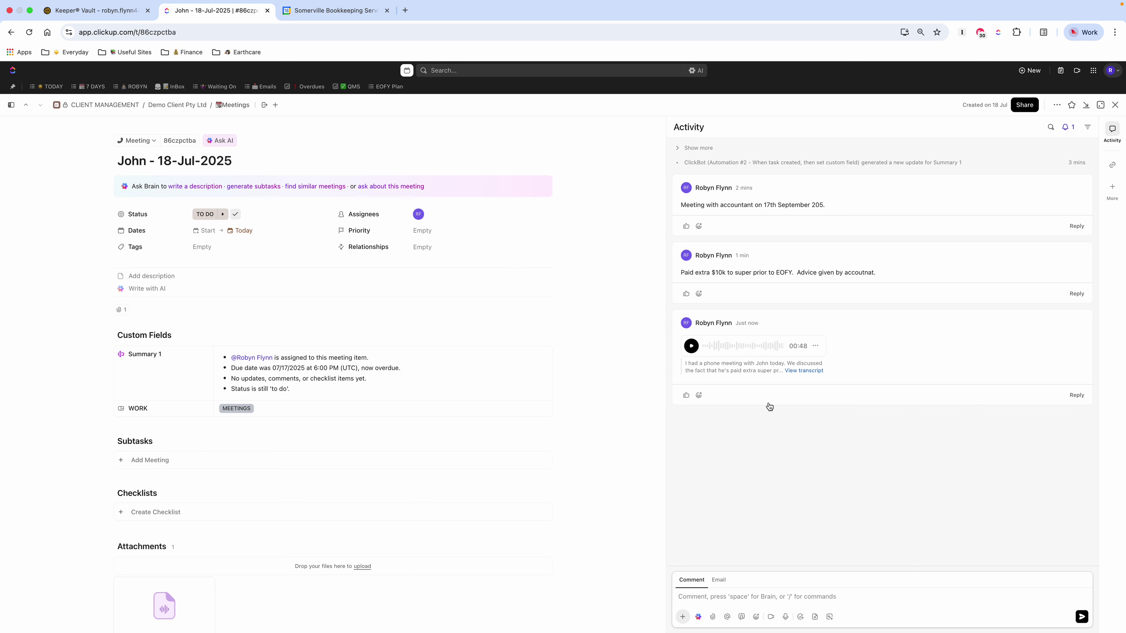
Step: Generate an AI summary of the voice note and post it as a new comment
{"action": "left_click", "coordinate": [805, 371]}
{"action": "scroll", "coordinate": [838, 488], "scroll_direction": "down", "scroll_amount": 2}
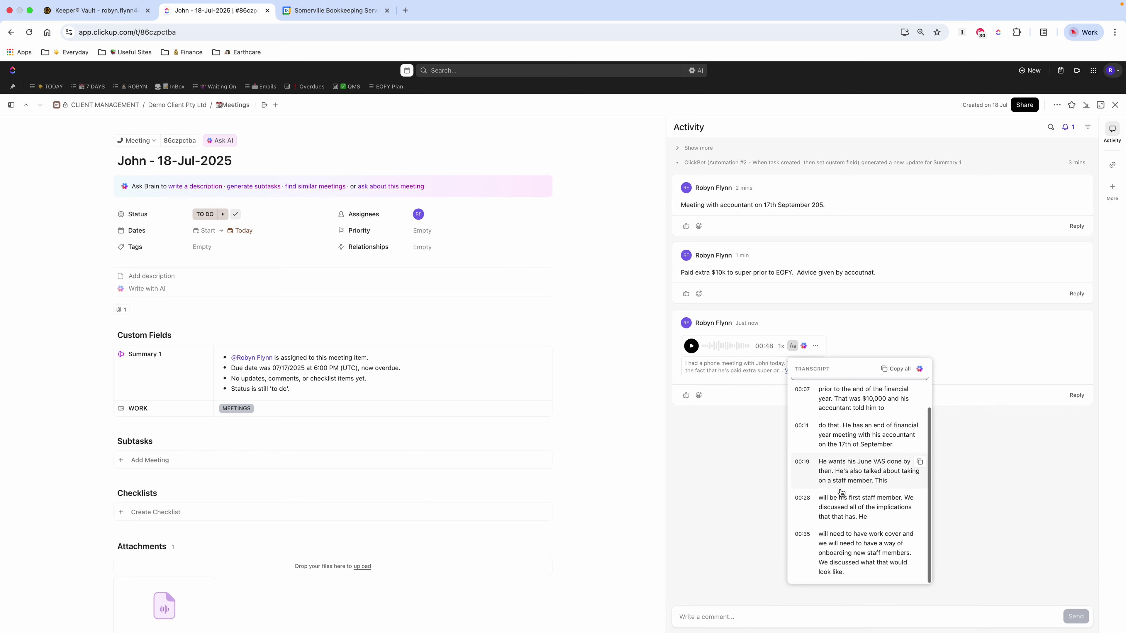
{"action": "left_click", "coordinate": [740, 501]}
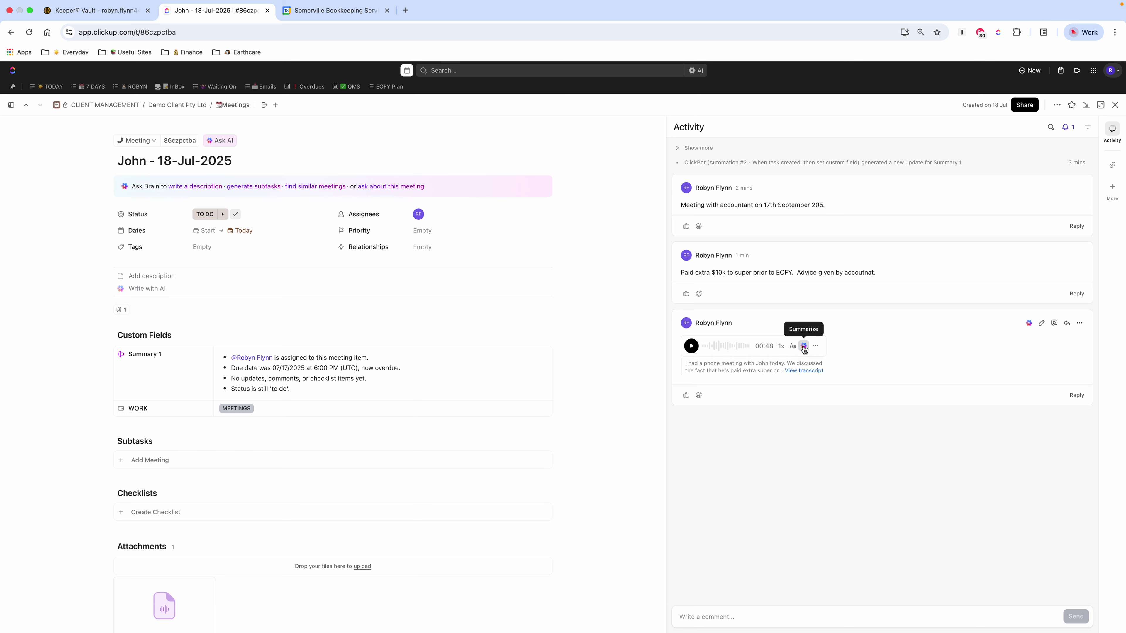
{"action": "left_click", "coordinate": [804, 347]}
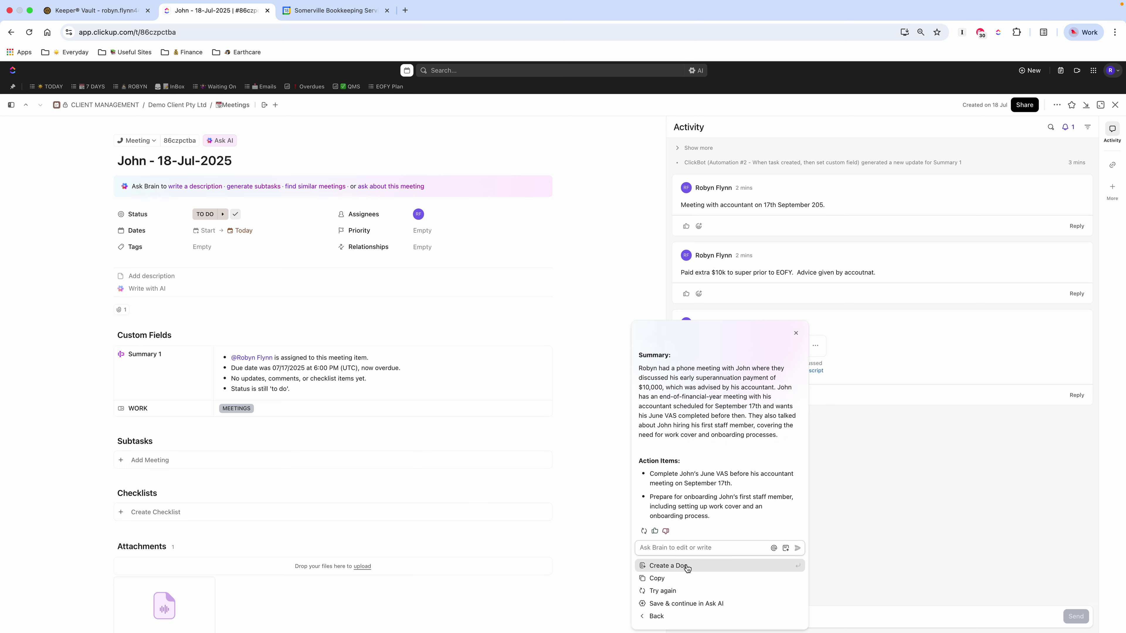
{"action": "left_click", "coordinate": [665, 579]}
{"action": "left_click", "coordinate": [749, 623]}
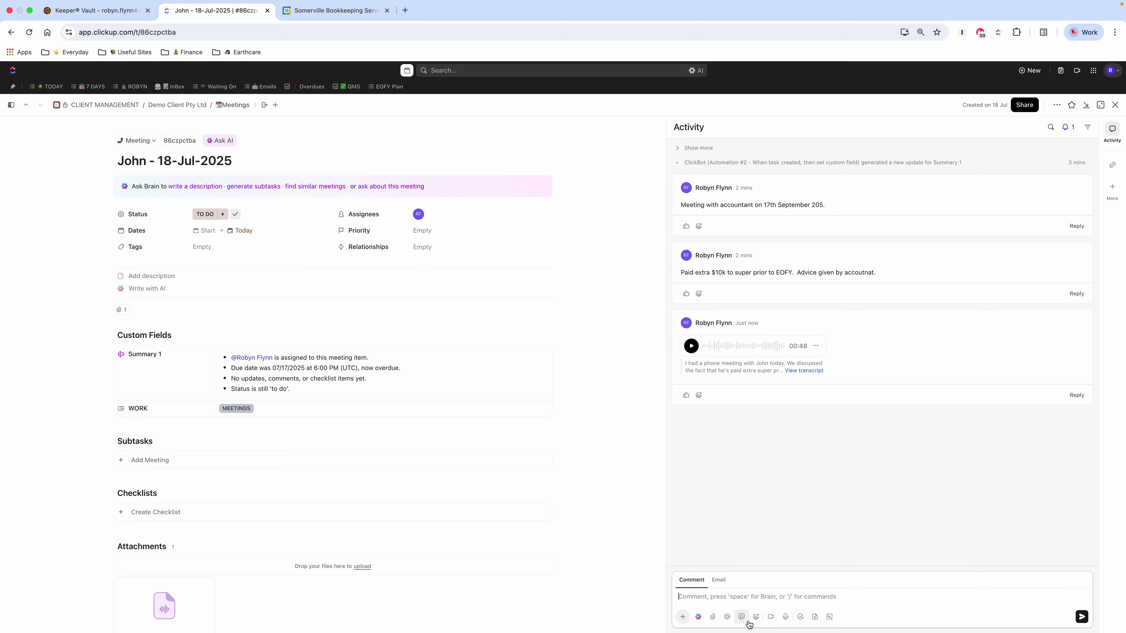
{"action": "key", "text": "Return"}
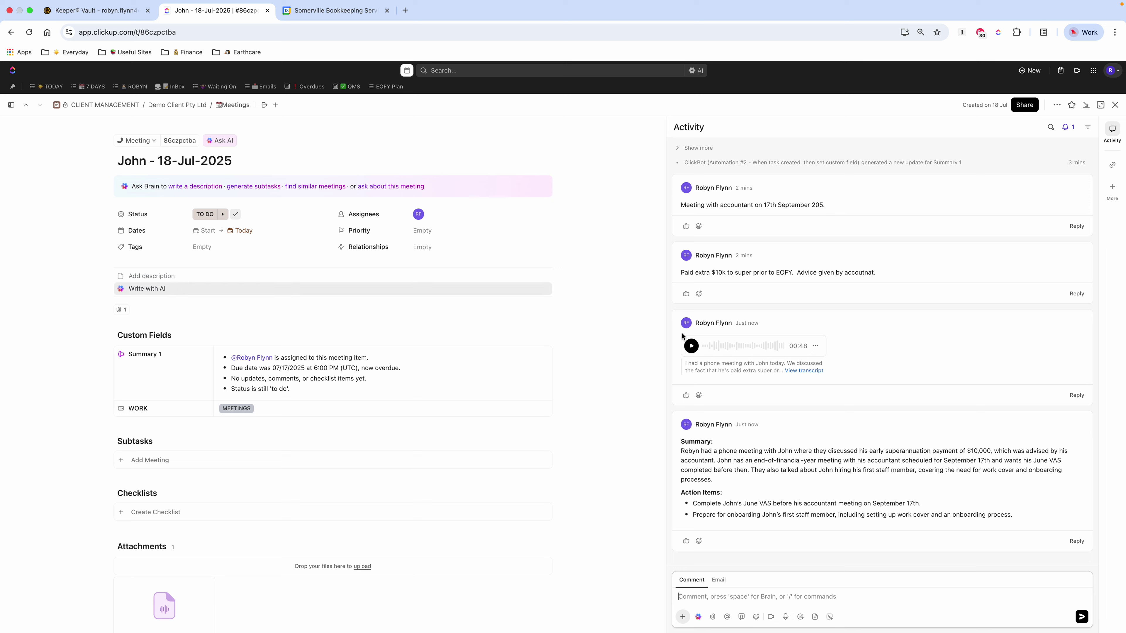
Step: Open the empty task description and pick the Client Meeting template from the task's Templates menu
{"action": "left_click", "coordinate": [139, 282]}
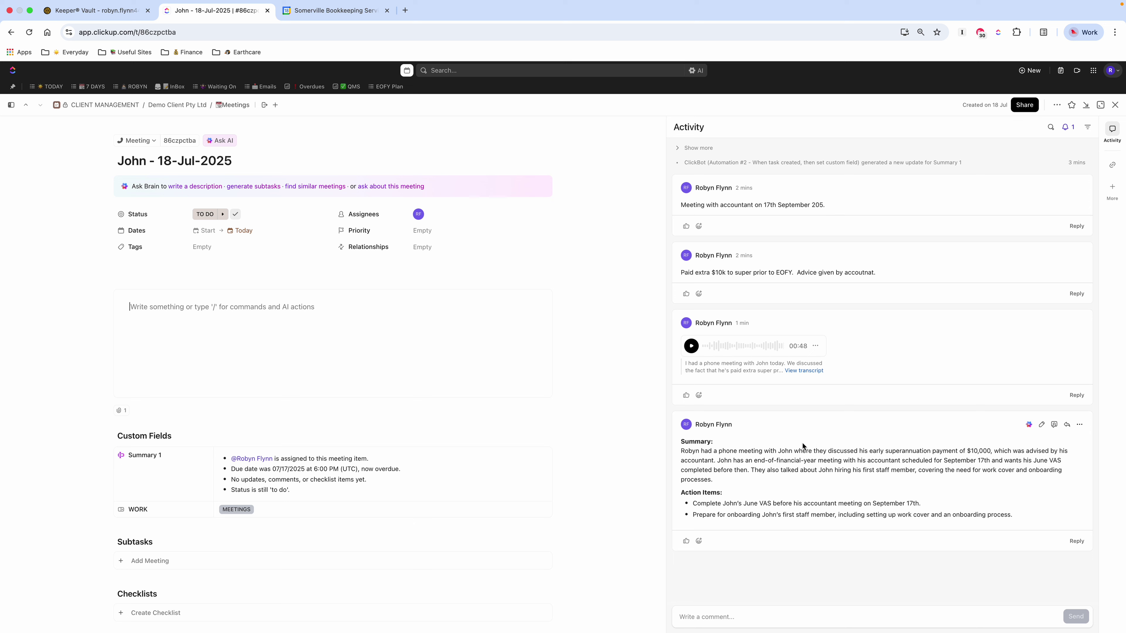
{"action": "left_click", "coordinate": [179, 309]}
{"action": "left_click", "coordinate": [1057, 105]}
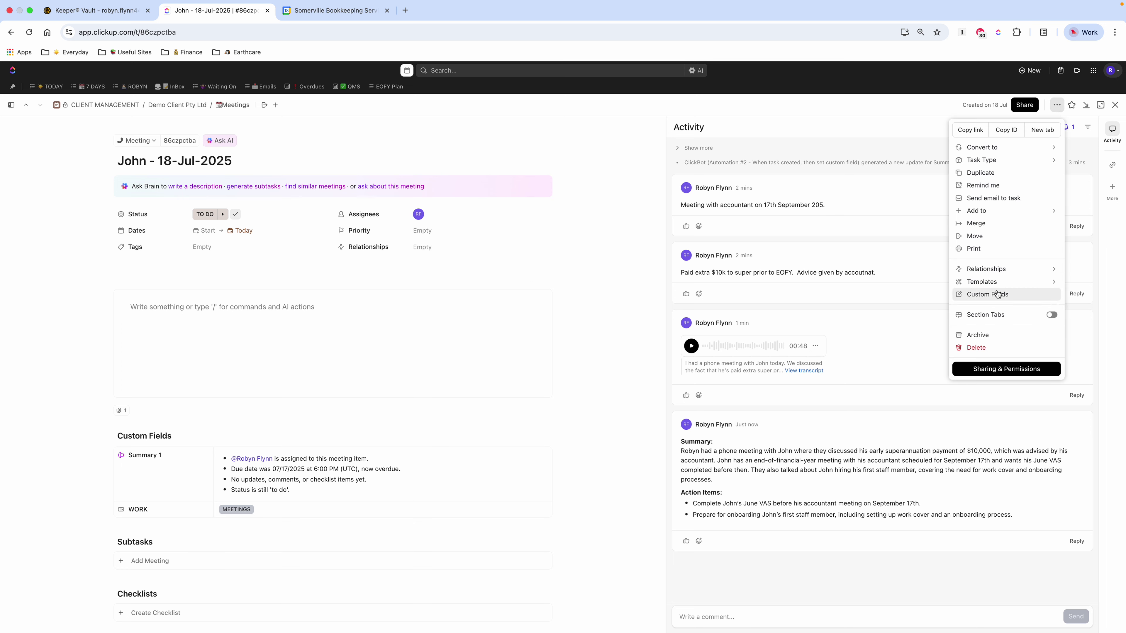
{"action": "mouse_move", "coordinate": [990, 281]}
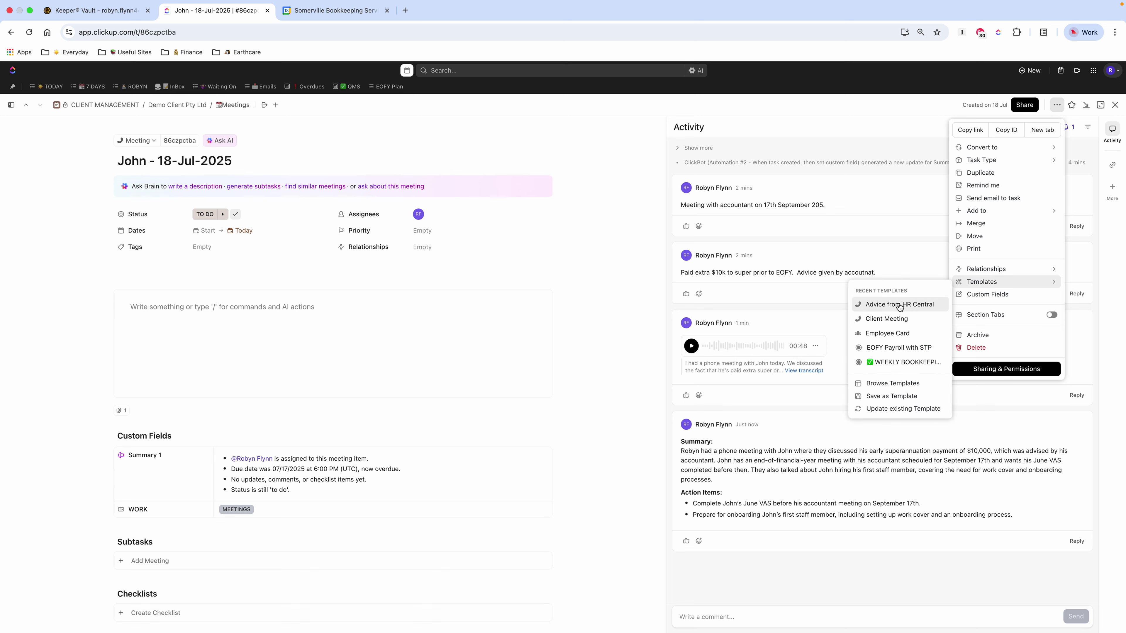
{"action": "left_click", "coordinate": [882, 319]}
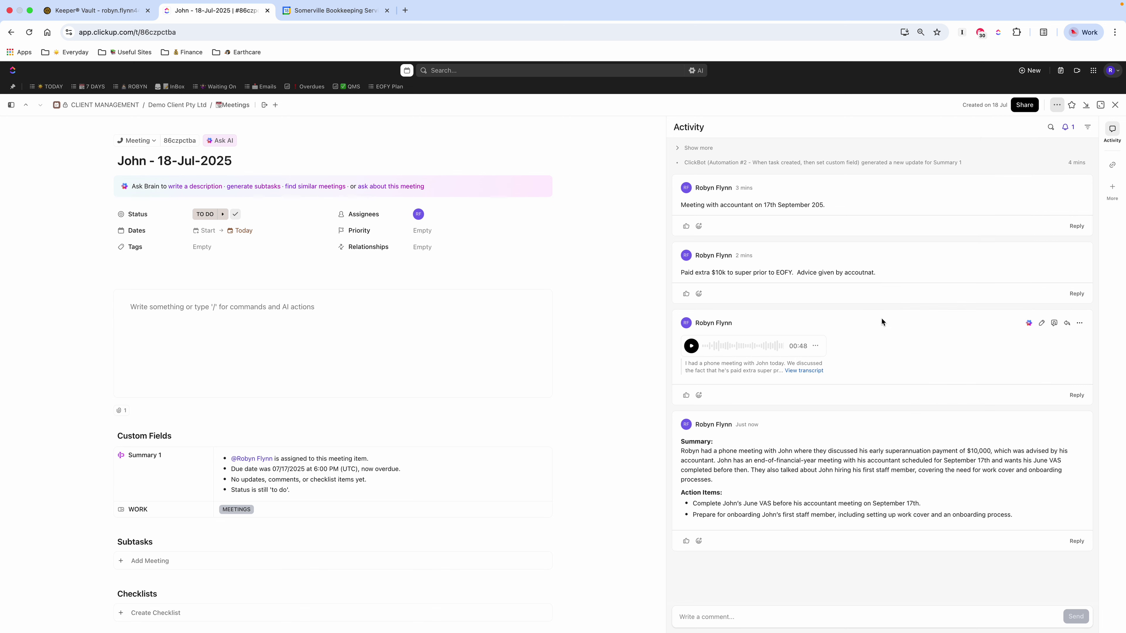
Step: Apply the Client Meeting template and replace the Date placeholder using the ;d shortcut
{"action": "left_click", "coordinate": [796, 615]}
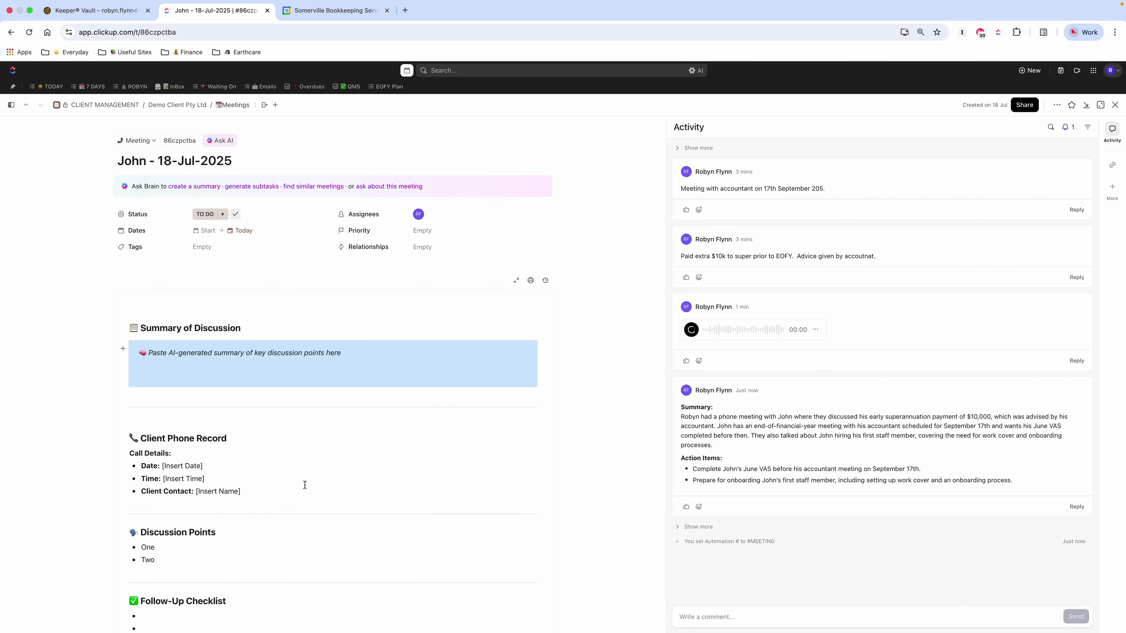
{"action": "scroll", "coordinate": [286, 505], "scroll_direction": "down", "scroll_amount": 5}
{"action": "scroll", "coordinate": [278, 506], "scroll_direction": "down", "scroll_amount": 1}
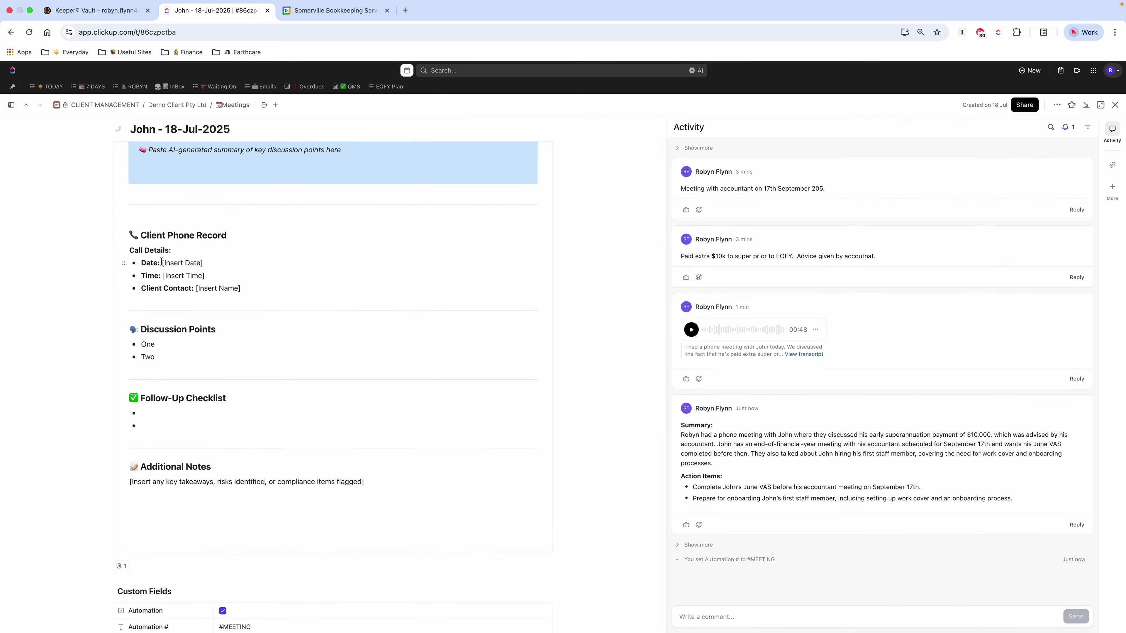
{"action": "left_click_drag", "start_coordinate": [162, 262], "coordinate": [235, 265]}
{"action": "type", "text": ";d"}
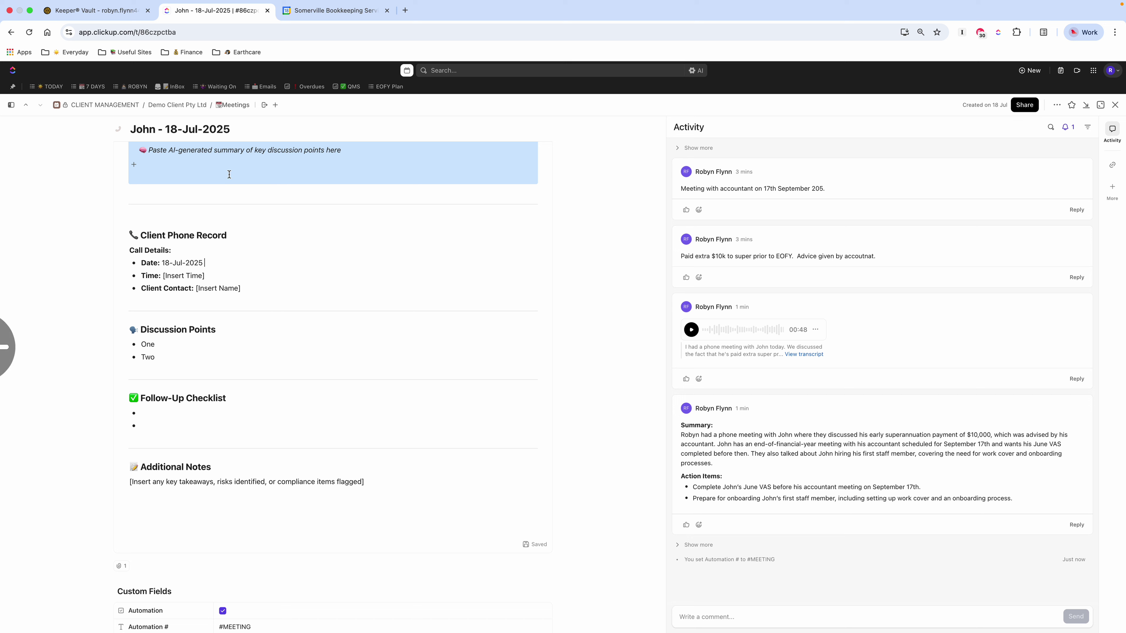
Step: Delete the Summary of Discussion placeholder line and enter /ai in the callout
{"action": "left_click", "coordinate": [203, 162]}
{"action": "scroll", "coordinate": [266, 162], "scroll_direction": "up", "scroll_amount": 1}
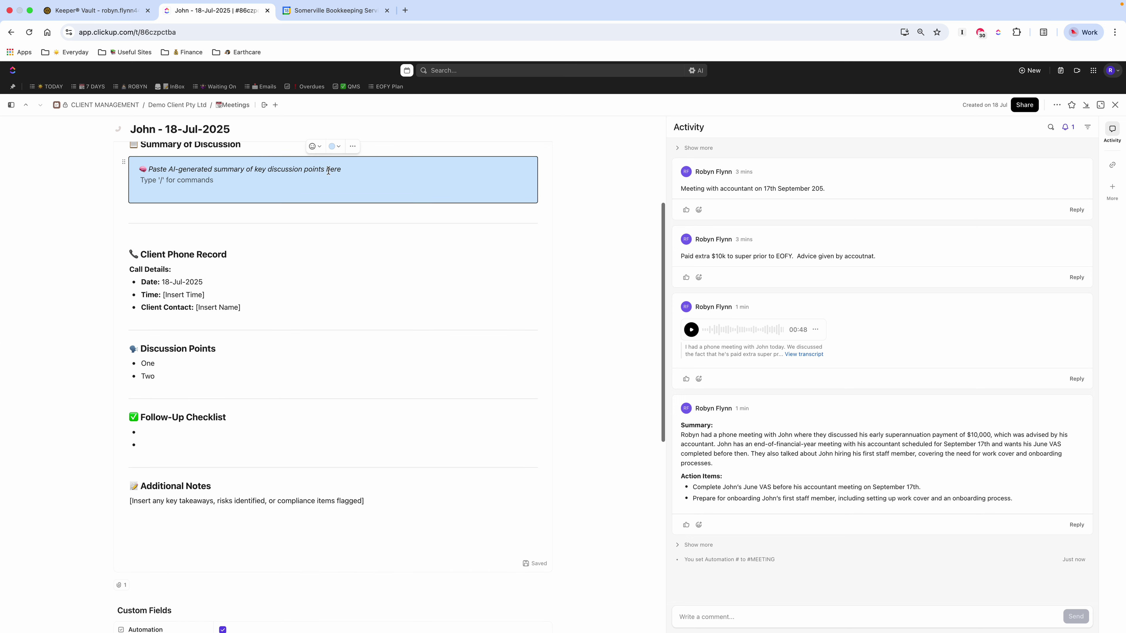
{"action": "left_click_drag", "start_coordinate": [349, 170], "coordinate": [140, 169]}
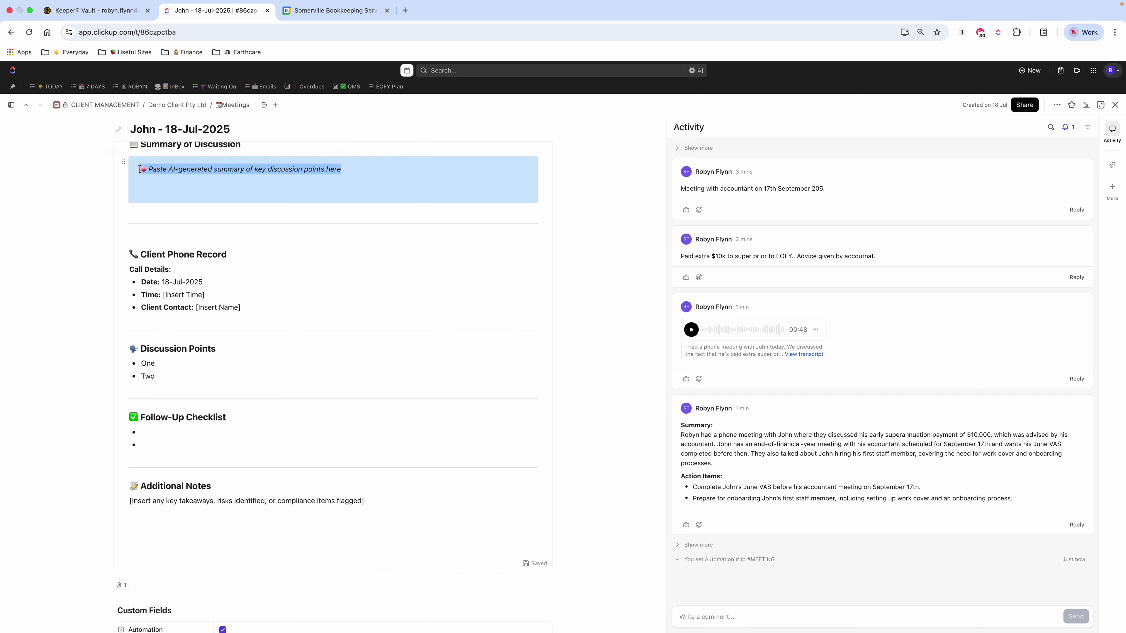
{"action": "key", "text": "BackSpace"}
{"action": "type", "text": "/"}
{"action": "key", "text": "BackSpace"}
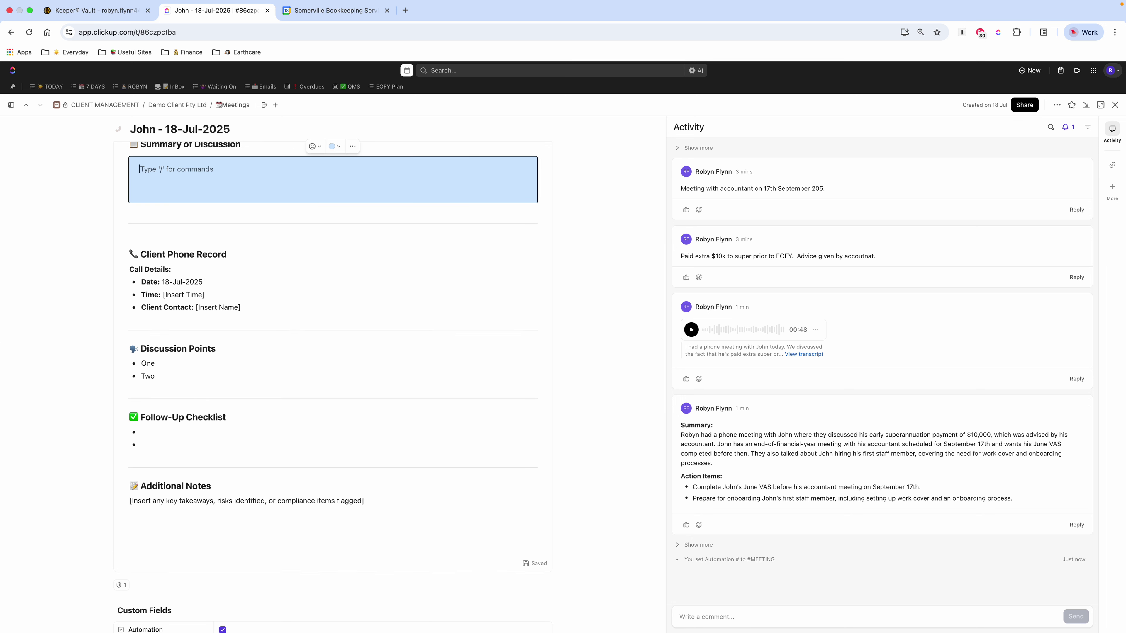
{"action": "type", "text": "/ai"}
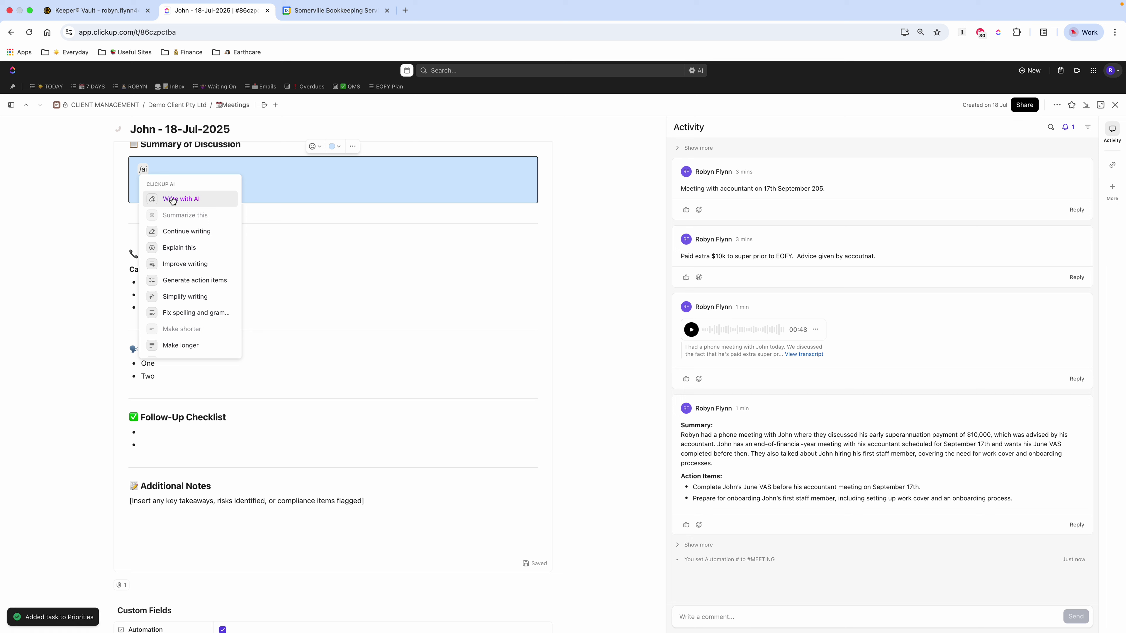
Step: Have AI write a summary of today's meeting with a task list, and insert it
{"action": "key", "text": "Return"}
{"action": "type", "text": "Give me as"}
{"action": "key", "text": "BackSpace"}
{"action": "type", "text": "summary of my meeting with Jo"}
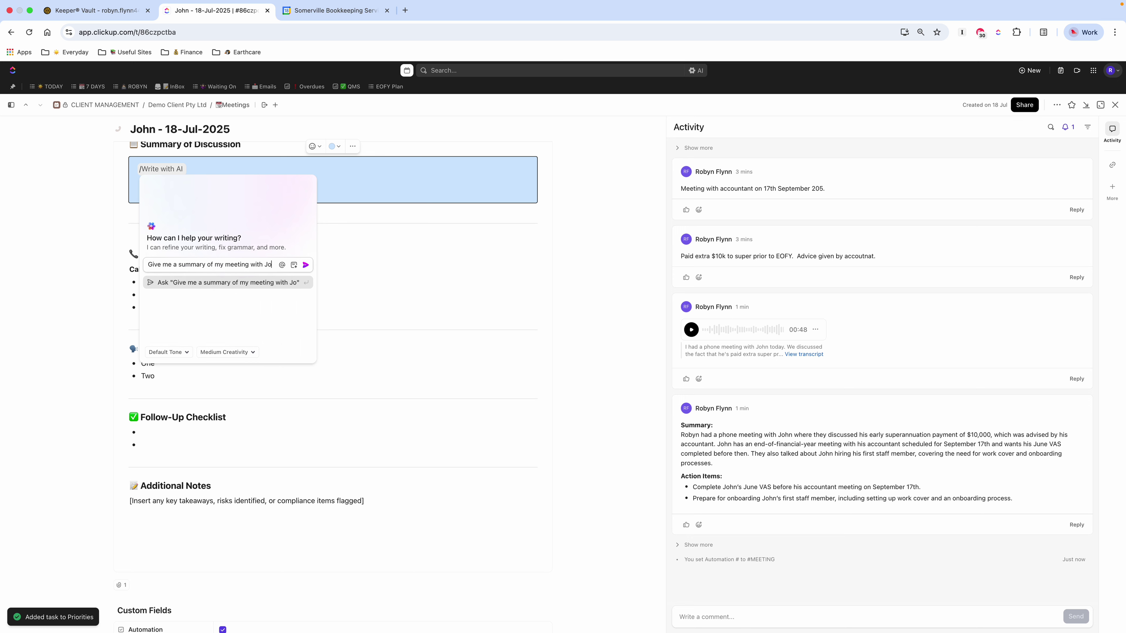
{"action": "type", "text": "hn today.  L"}
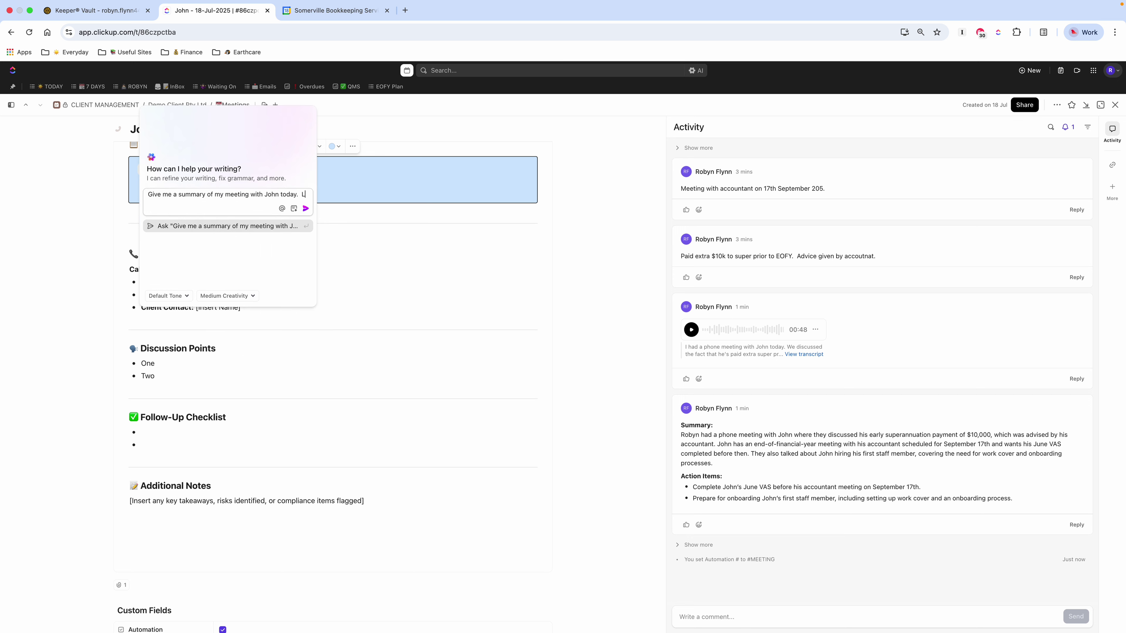
{"action": "type", "text": "ist out any tasks I need to complete."}
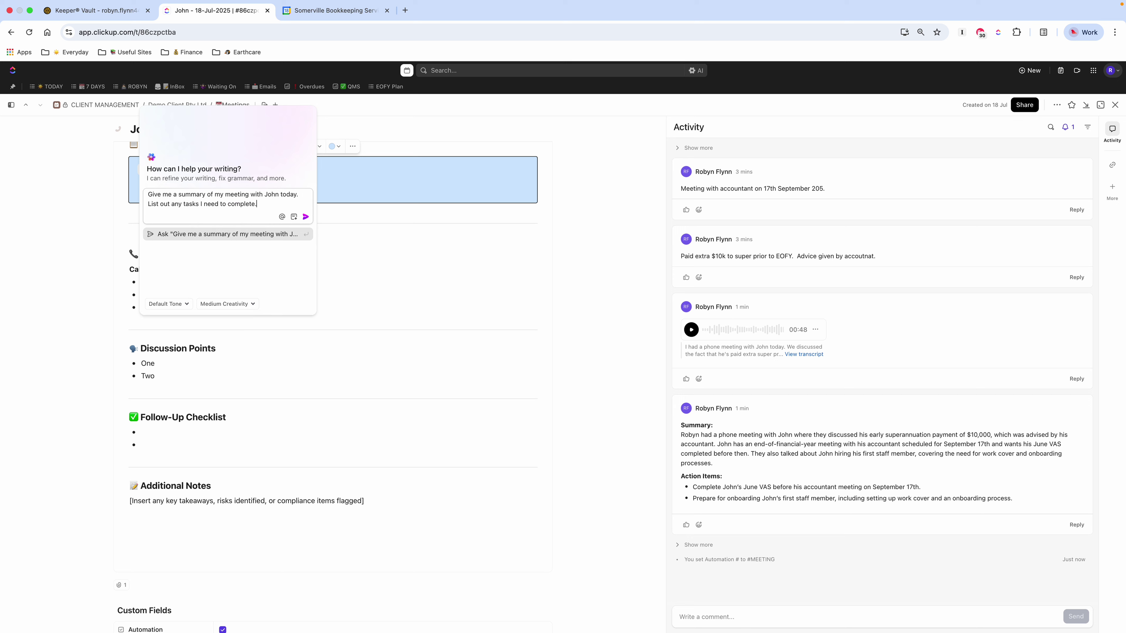
{"action": "key", "text": "Return"}
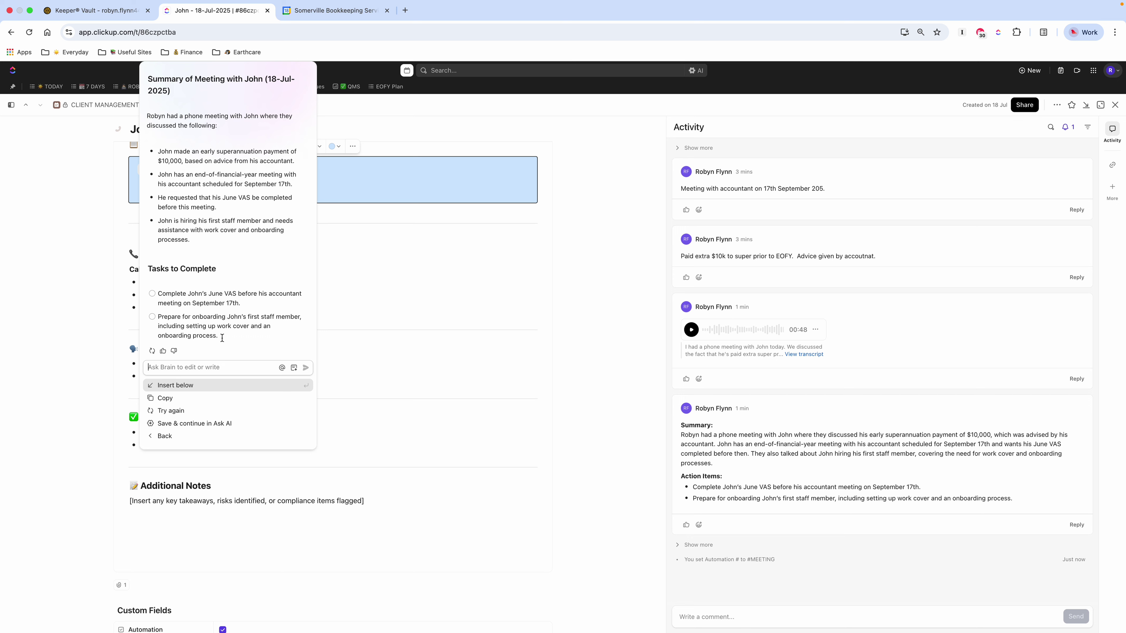
{"action": "left_click", "coordinate": [192, 385]}
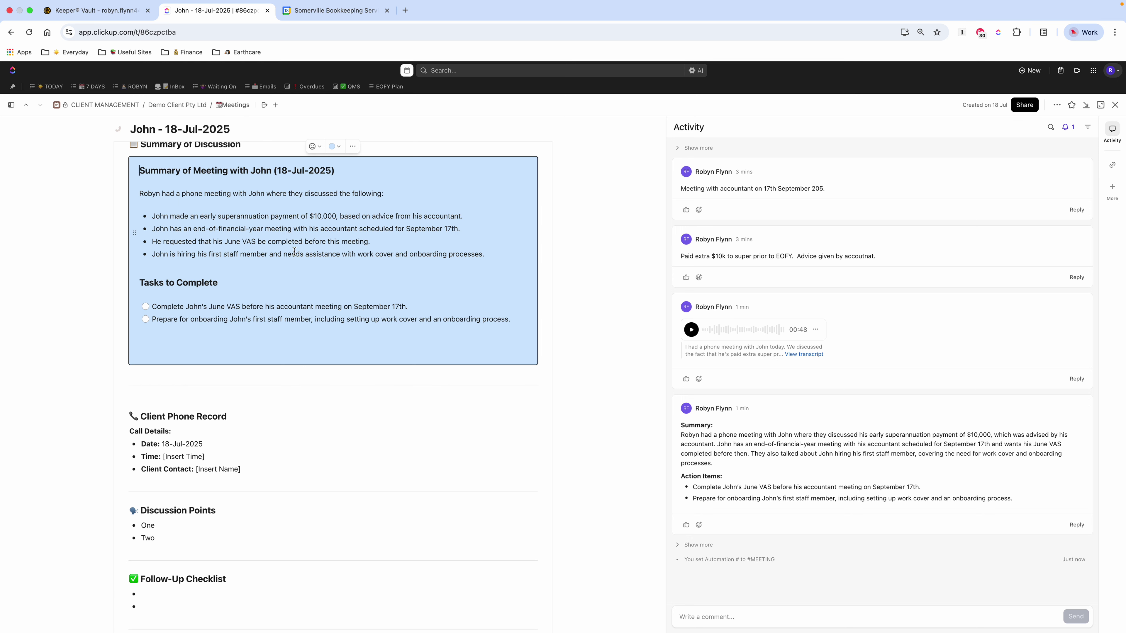
Step: Correct 'June VAS' to 'June BAS' in the first task
{"action": "left_click", "coordinate": [232, 307]}
{"action": "key", "text": "BackSpace"}
{"action": "type", "text": "B"}
{"action": "left_click", "coordinate": [426, 306]}
{"action": "scroll", "coordinate": [419, 310], "scroll_direction": "up", "scroll_amount": 1}
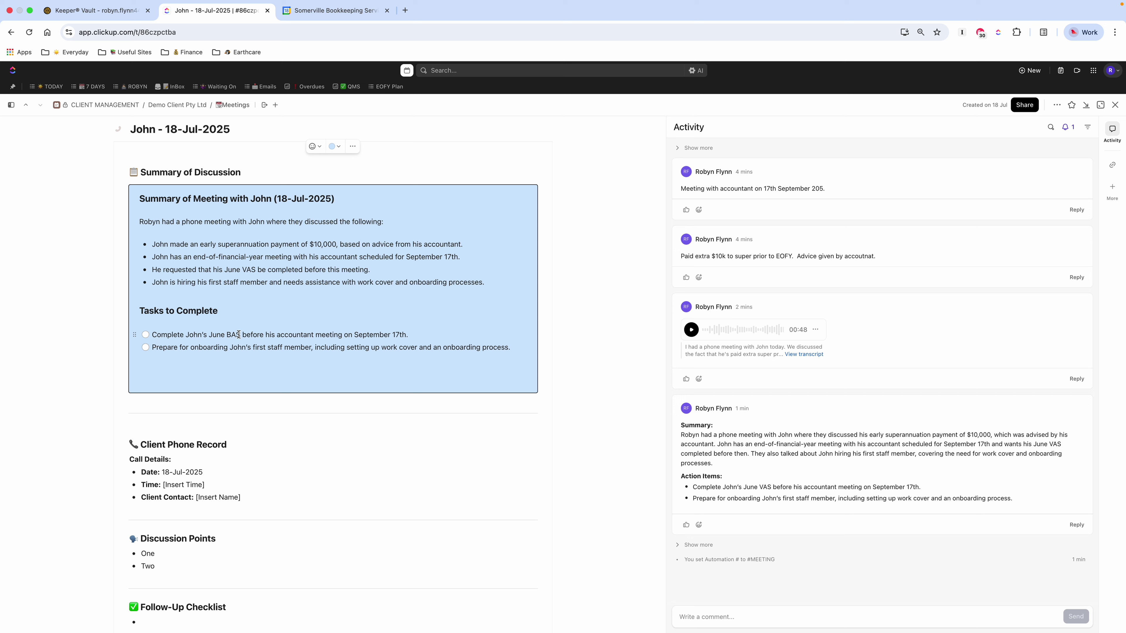
{"action": "left_click", "coordinate": [146, 338]}
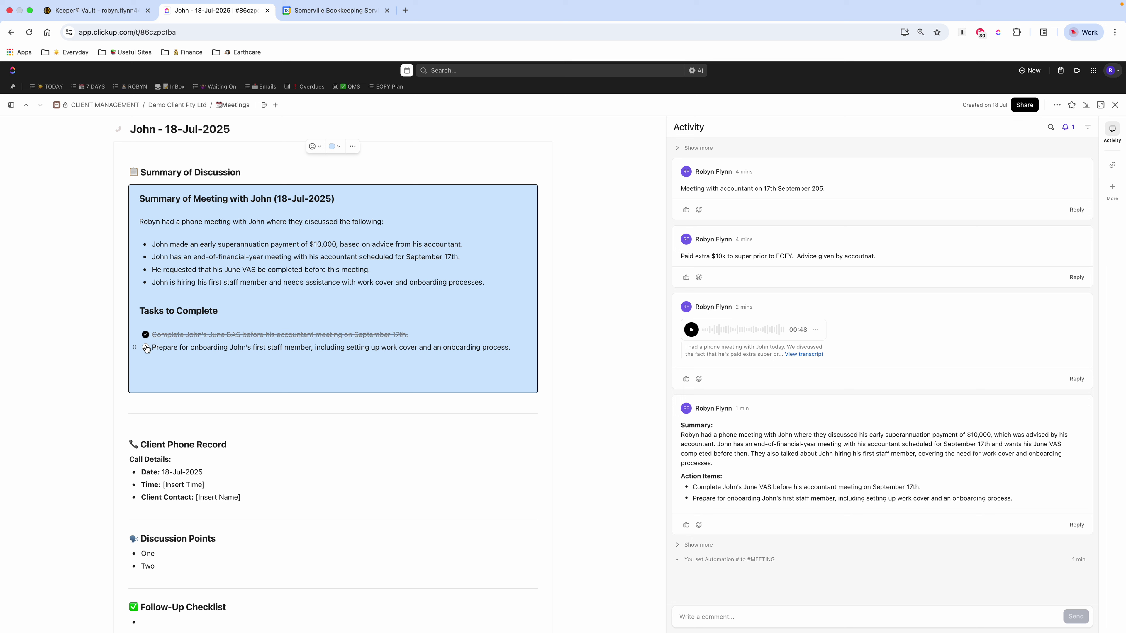
{"action": "left_click", "coordinate": [146, 337]}
{"action": "left_click_drag", "start_coordinate": [408, 334], "coordinate": [152, 334]}
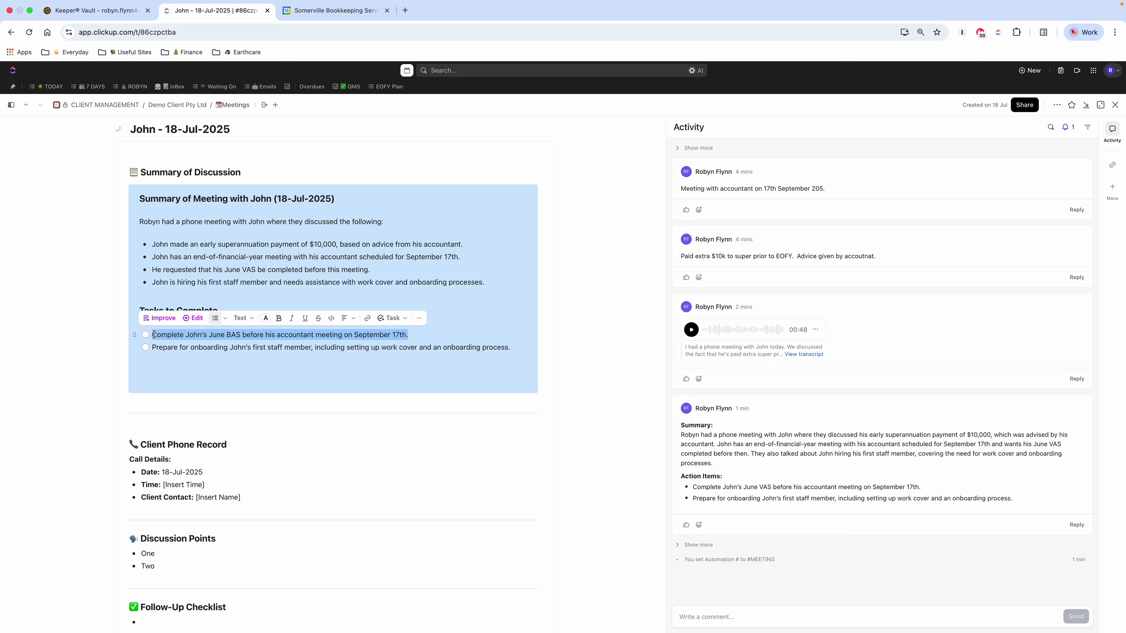
{"action": "left_click", "coordinate": [405, 318]}
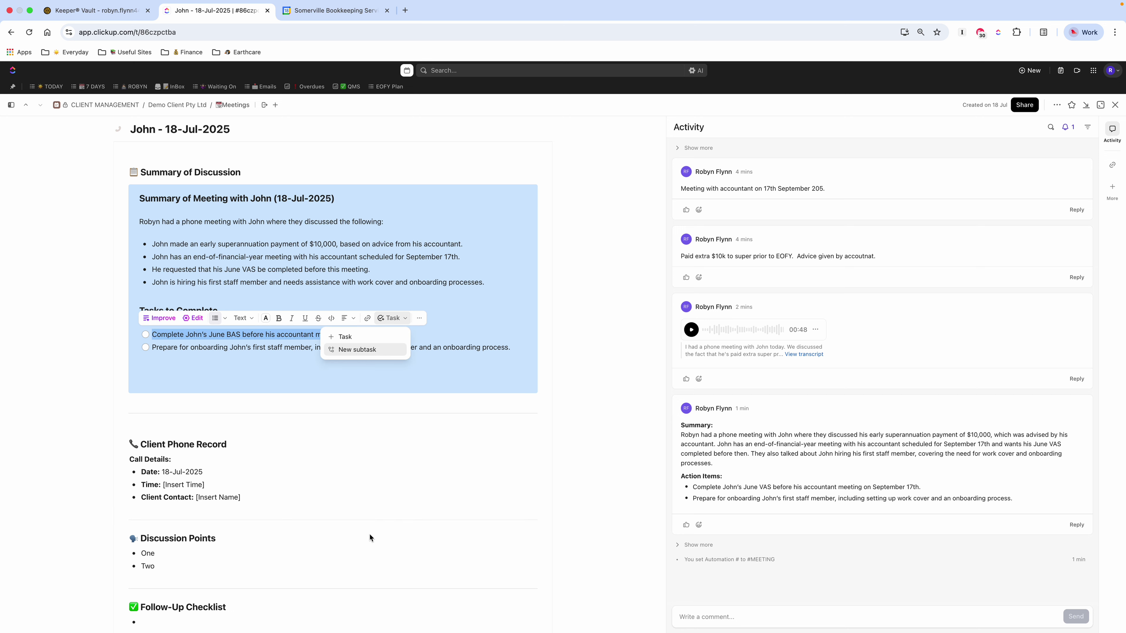
{"action": "left_click", "coordinate": [589, 376]}
{"action": "scroll", "coordinate": [447, 478], "scroll_direction": "down", "scroll_amount": 8}
{"action": "scroll", "coordinate": [376, 627], "scroll_direction": "down", "scroll_amount": 8}
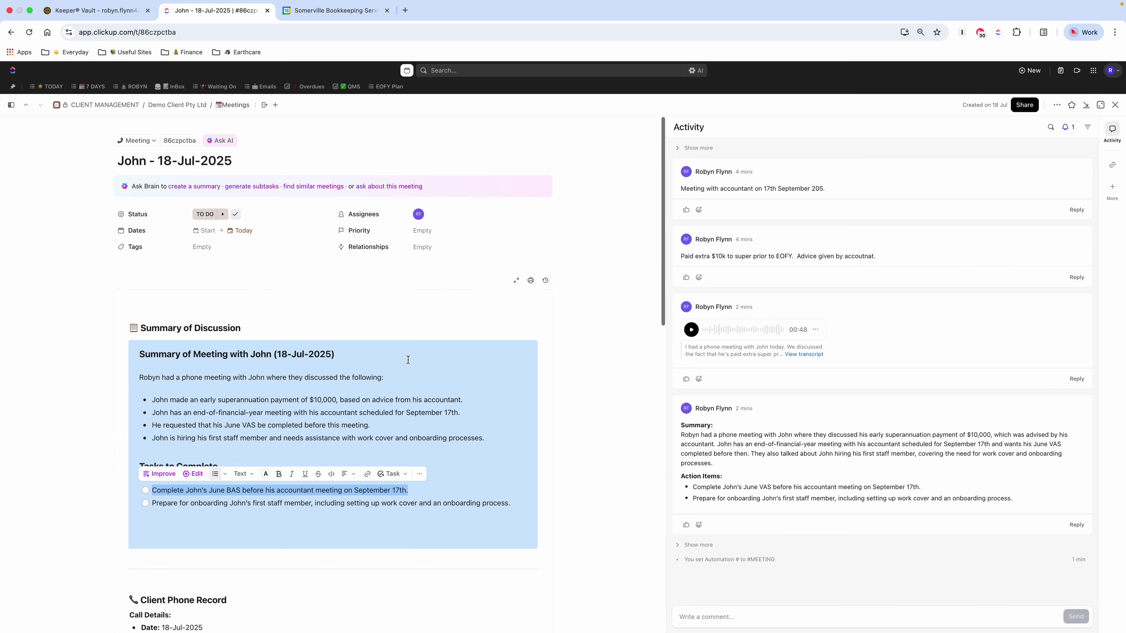
{"action": "left_click", "coordinate": [466, 399]}
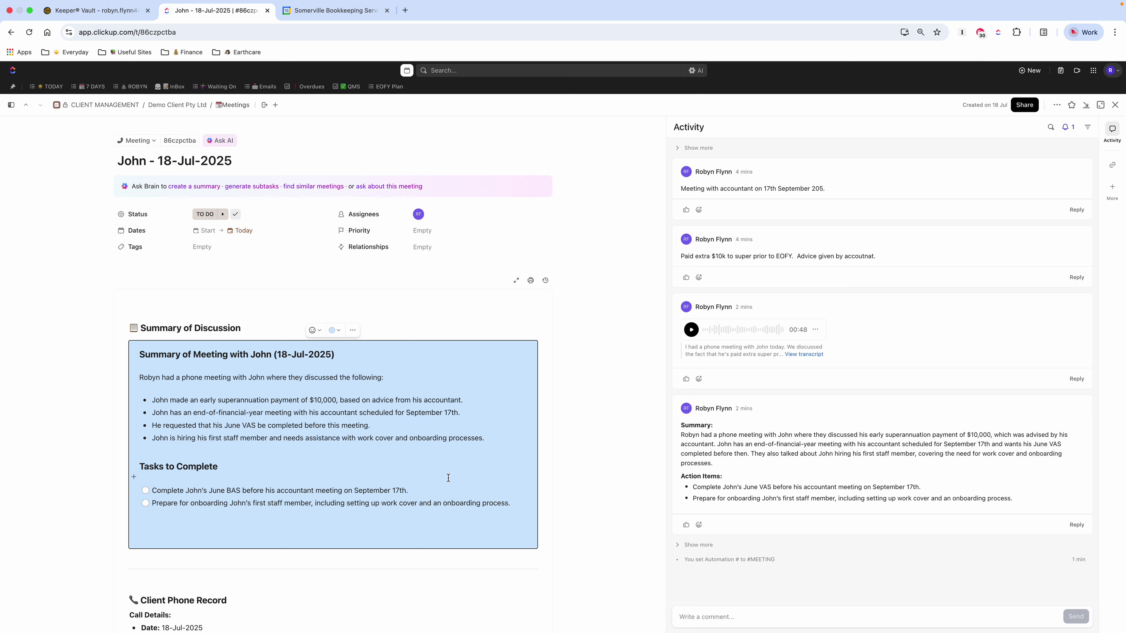
Step: Select the block from the first summary bullet down to the end of the June BAS task line
{"action": "left_click_drag", "start_coordinate": [514, 503], "coordinate": [129, 384]}
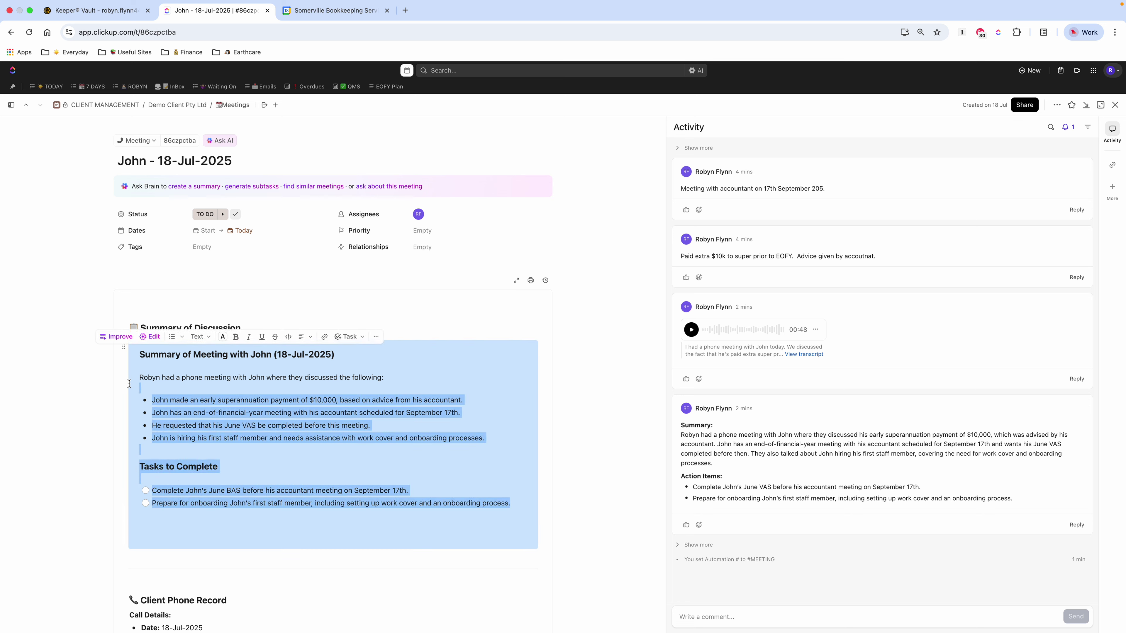
{"action": "triple_click", "coordinate": [129, 382]}
{"action": "left_click", "coordinate": [336, 426]}
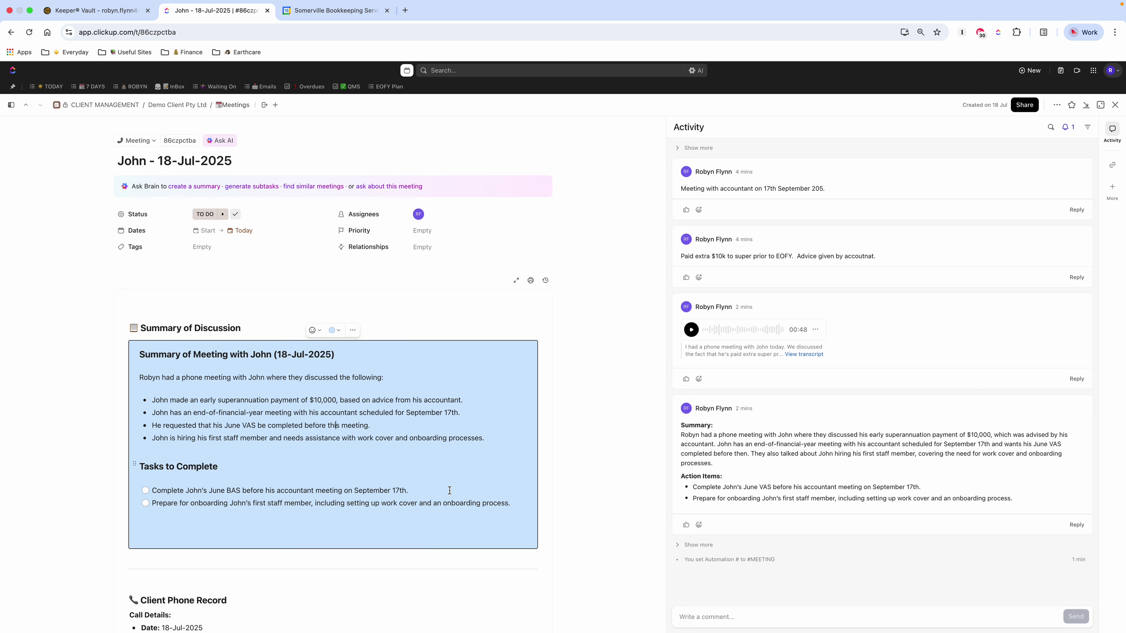
{"action": "triple_click", "coordinate": [153, 401]}
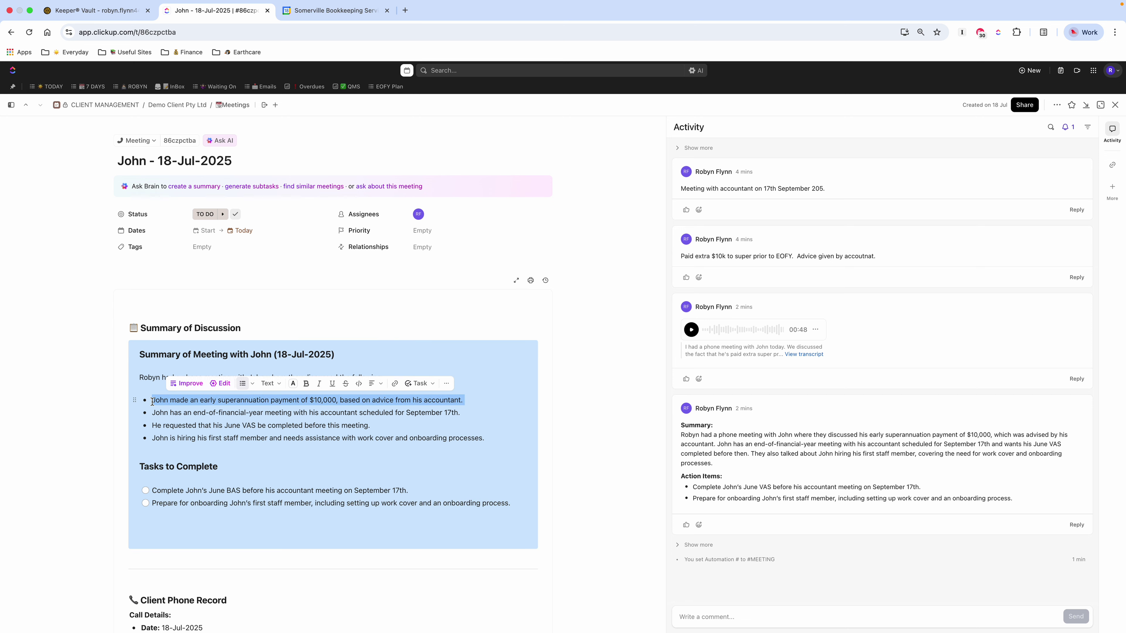
{"action": "left_click", "coordinate": [514, 501]}
{"action": "left_click_drag", "start_coordinate": [512, 503], "coordinate": [154, 412]}
{"action": "left_click", "coordinate": [152, 401]}
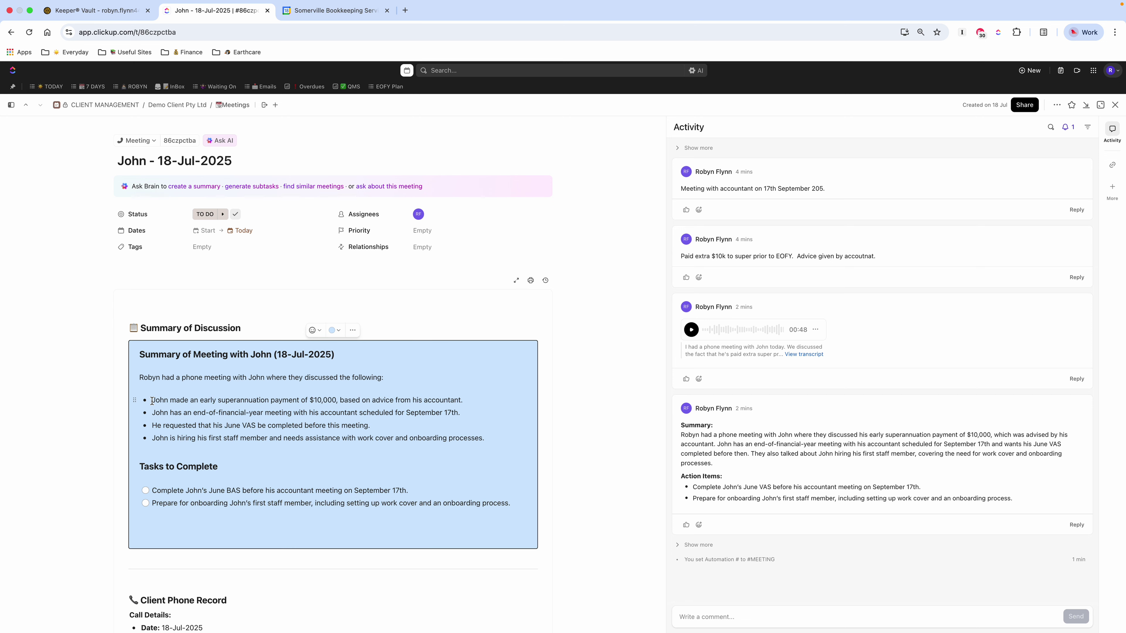
{"action": "left_click_drag", "start_coordinate": [153, 401], "coordinate": [510, 512]}
{"action": "key", "text": "super+c"}
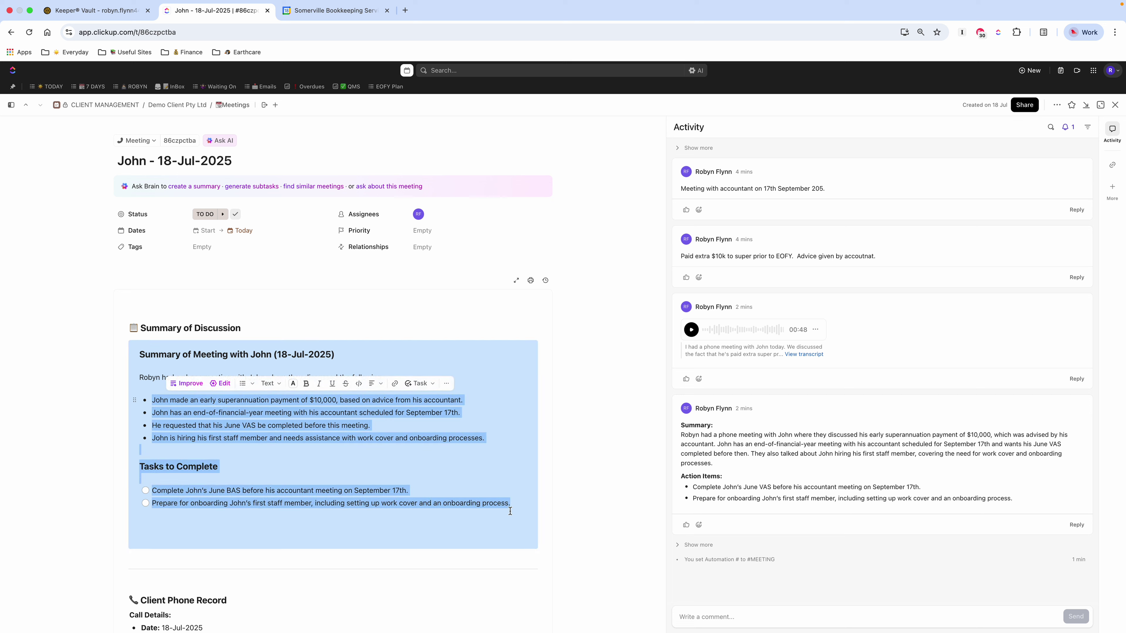
Step: Start an email from the task using the Brief Summary of our Meeting template
{"action": "left_click", "coordinate": [726, 618]}
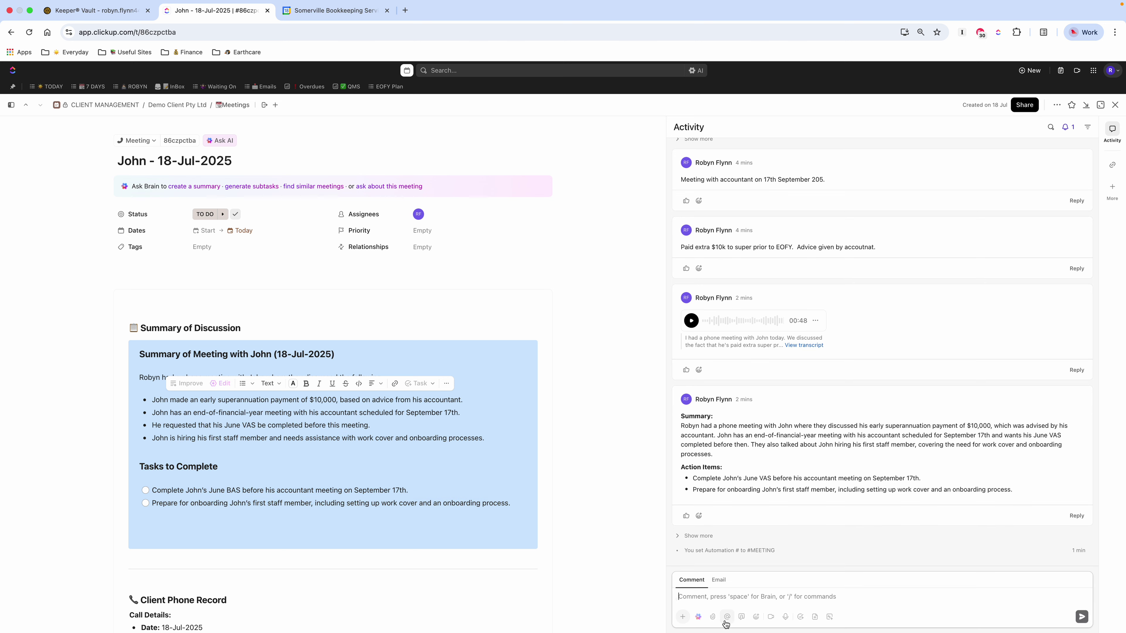
{"action": "left_click", "coordinate": [719, 579]}
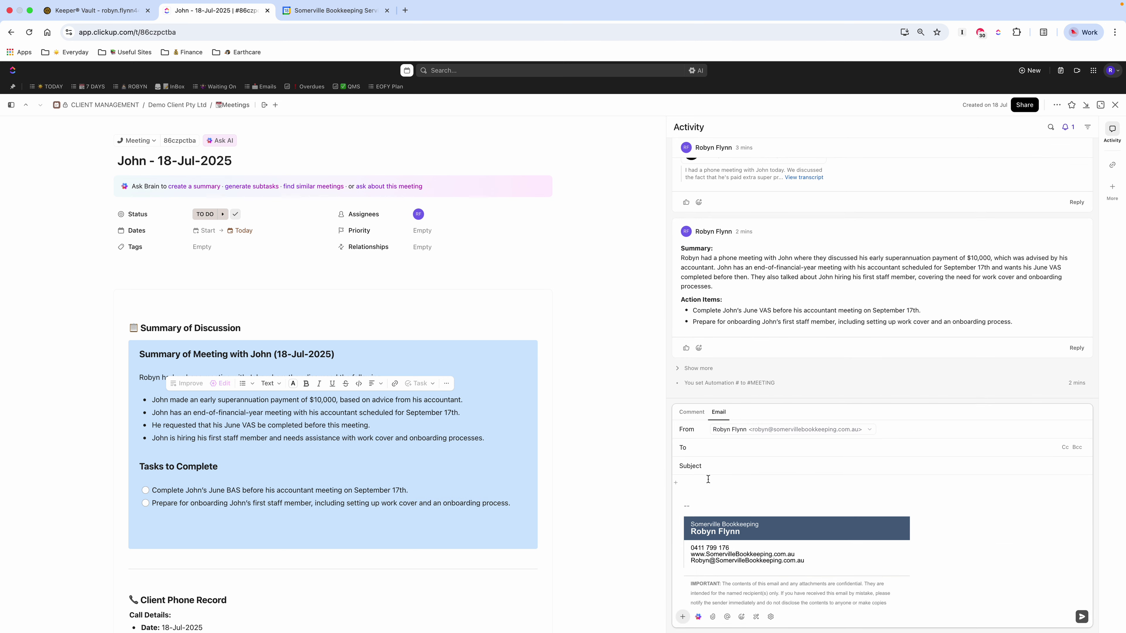
{"action": "left_click", "coordinate": [757, 617]}
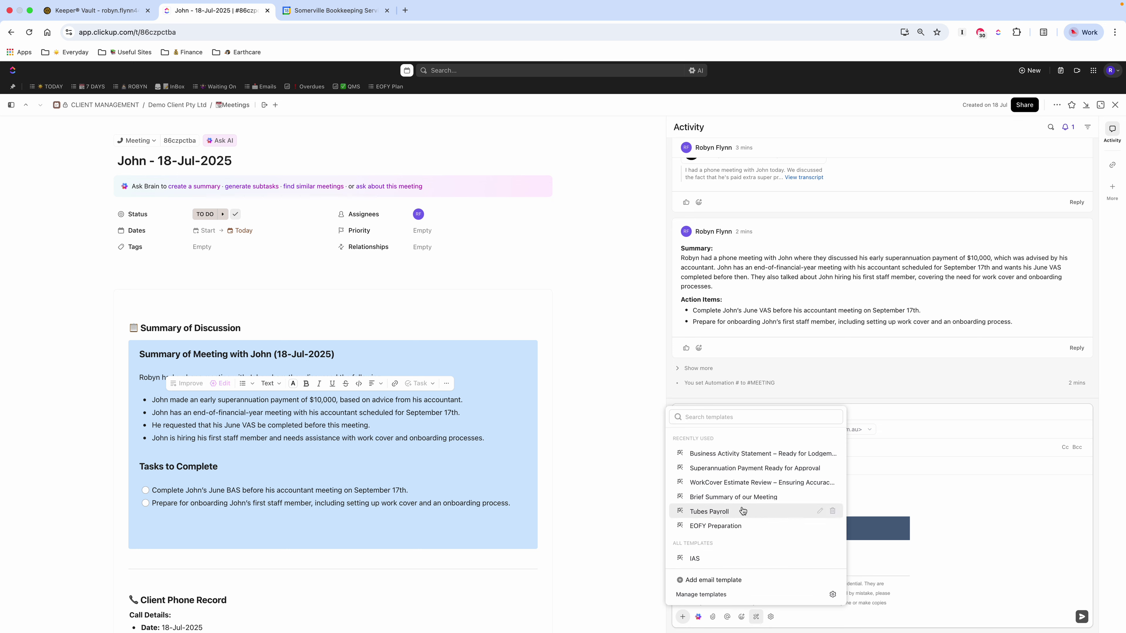
{"action": "left_click", "coordinate": [709, 498]}
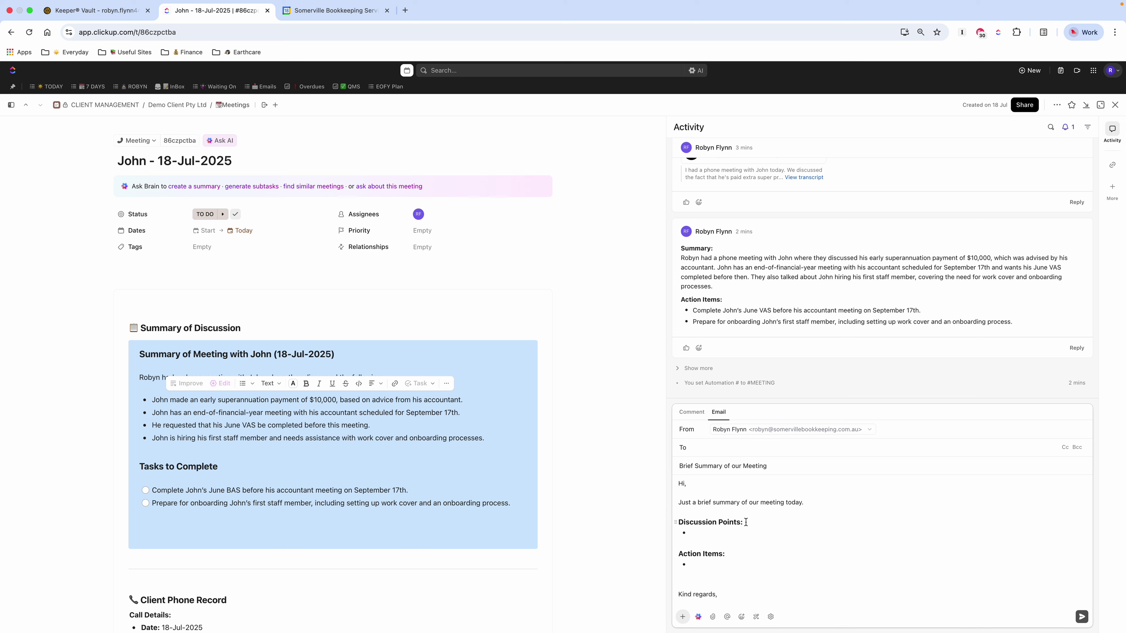
Step: Paste the meeting summary into the email and move the two tasks under Action Items
{"action": "type", "text": "John"}
{"action": "key", "text": "super+v"}
{"action": "scroll", "coordinate": [769, 547], "scroll_direction": "down", "scroll_amount": 2}
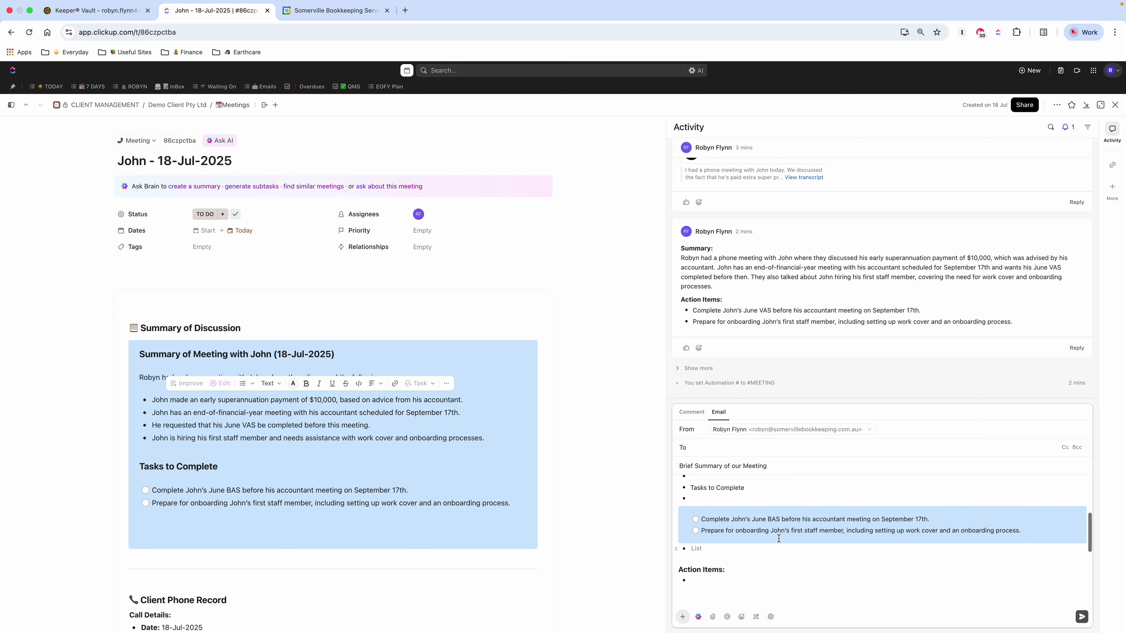
{"action": "left_click", "coordinate": [1023, 531]}
{"action": "left_click", "coordinate": [1015, 531]}
{"action": "mouse_move", "coordinate": [1039, 534]}
{"action": "left_mouse_down"}
{"action": "mouse_move", "coordinate": [697, 523]}
{"action": "mouse_move", "coordinate": [1022, 529]}
{"action": "left_mouse_up"}
{"action": "left_click", "coordinate": [697, 524]}
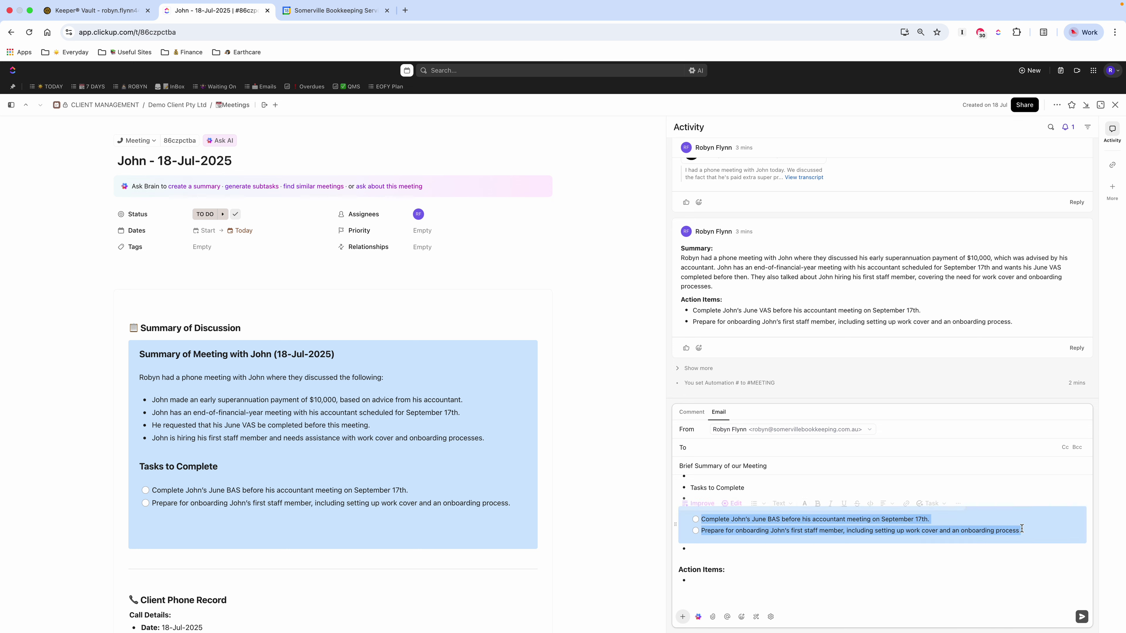
{"action": "key", "text": "ctrl+x"}
{"action": "left_click", "coordinate": [847, 573]}
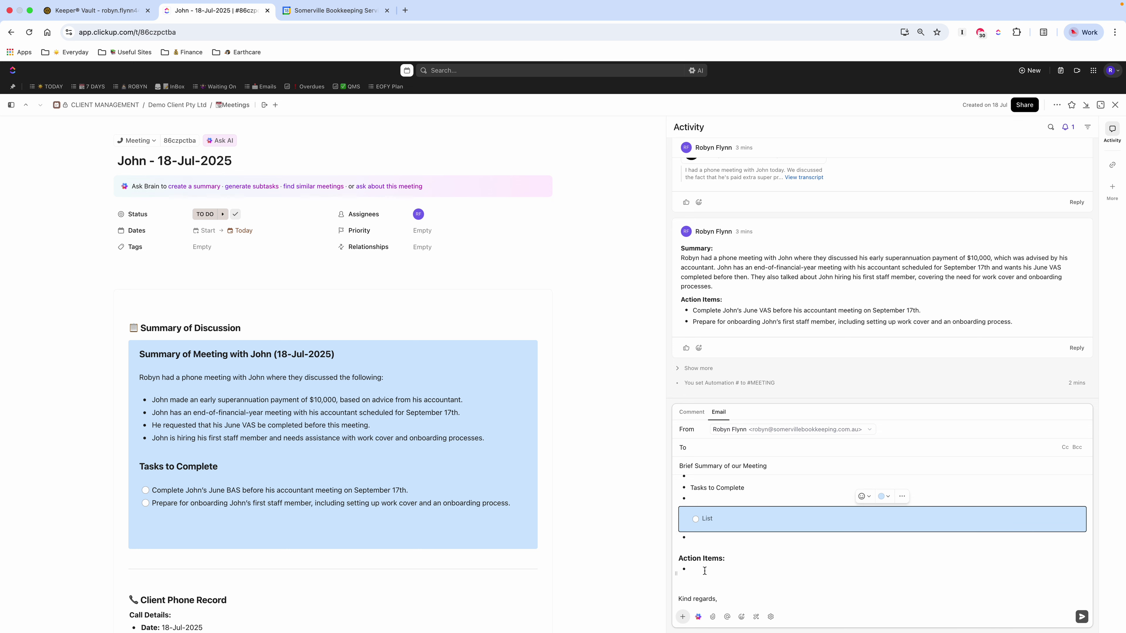
{"action": "key", "text": "ctrl+v"}
Step: Remove leftover empty lines, paste the four discussion bullets, and fix the empty bullet
{"action": "left_click", "coordinate": [699, 534]}
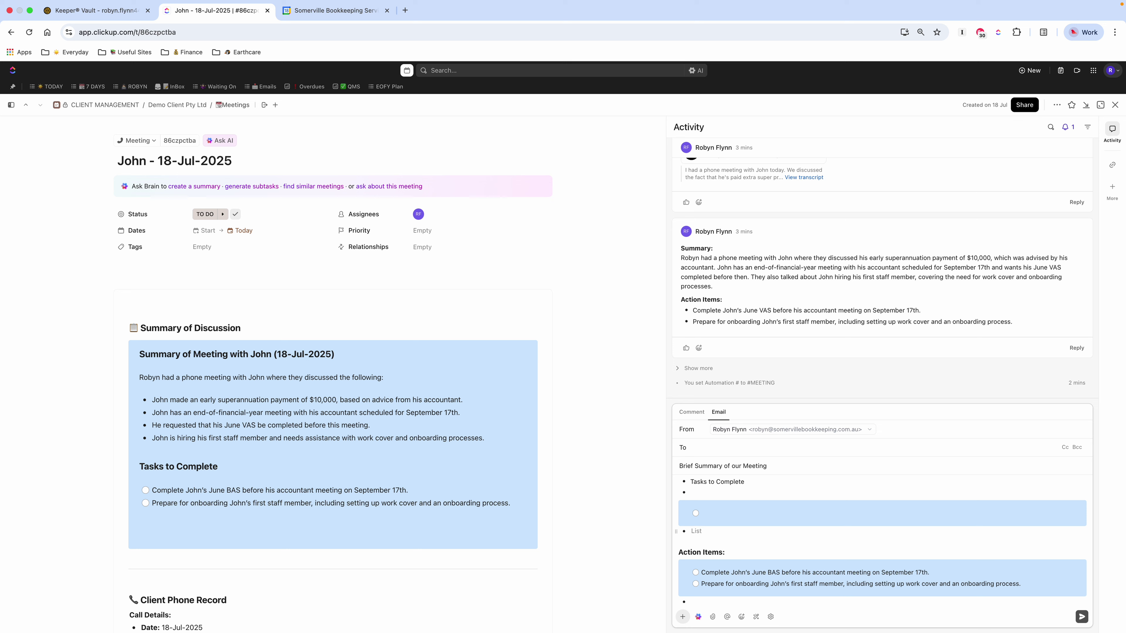
{"action": "key", "text": "BackSpace"}
{"action": "key", "text": "BackSpace"}
{"action": "key", "text": "BackSpace"}
{"action": "key", "text": "BackSpace"}
{"action": "key", "text": "BackSpace"}
{"action": "key", "text": "BackSpace"}
{"action": "key", "text": "BackSpace"}
{"action": "key", "text": "BackSpace"}
{"action": "key", "text": "BackSpace"}
{"action": "key", "text": "BackSpace"}
{"action": "key", "text": "BackSpace"}
{"action": "key", "text": "BackSpace"}
{"action": "key", "text": "BackSpace"}
{"action": "key", "text": "BackSpace"}
{"action": "key", "text": "BackSpace"}
{"action": "key", "text": "BackSpace"}
{"action": "key", "text": "BackSpace"}
{"action": "key", "text": "BackSpace"}
{"action": "key", "text": "BackSpace"}
{"action": "key", "text": "BackSpace"}
{"action": "key", "text": "BackSpace"}
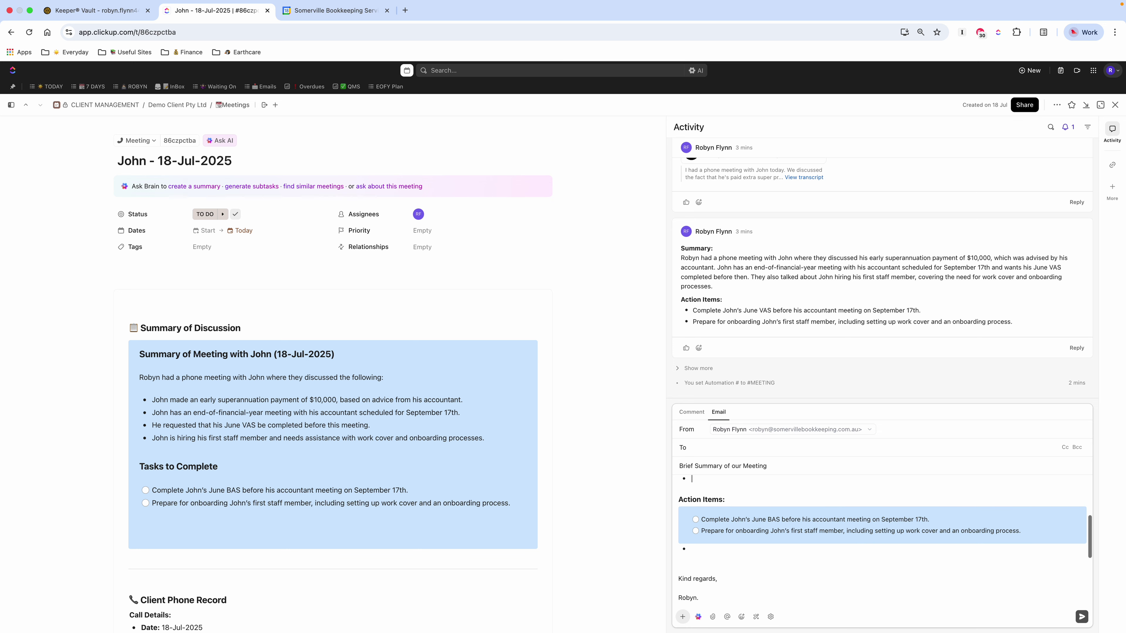
{"action": "key", "text": "super+v"}
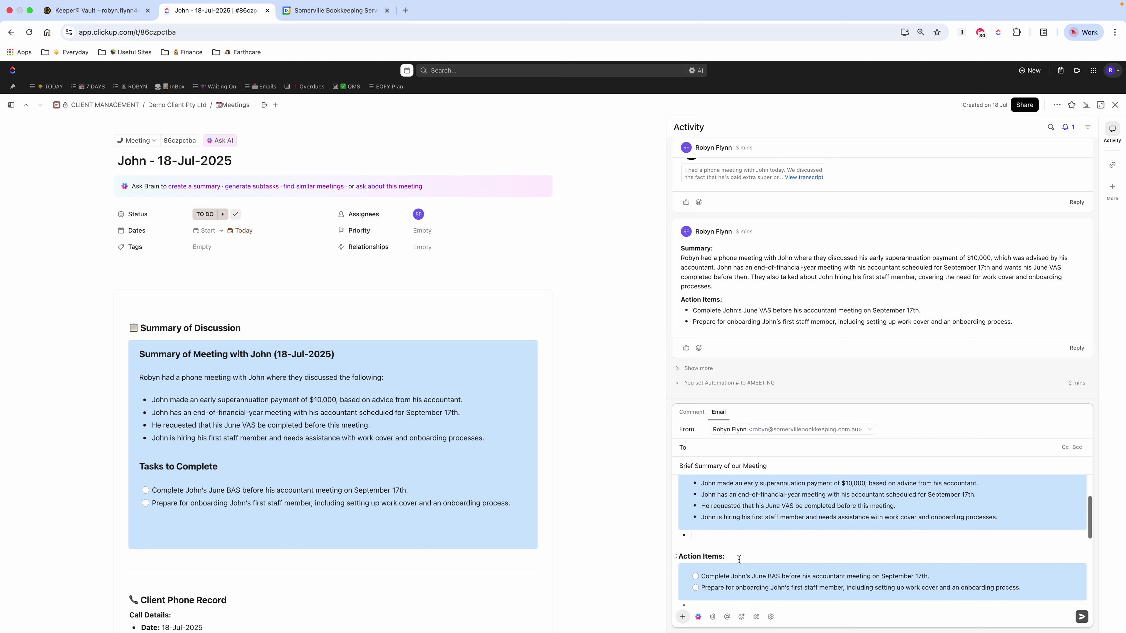
{"action": "key", "text": "BackSpace"}
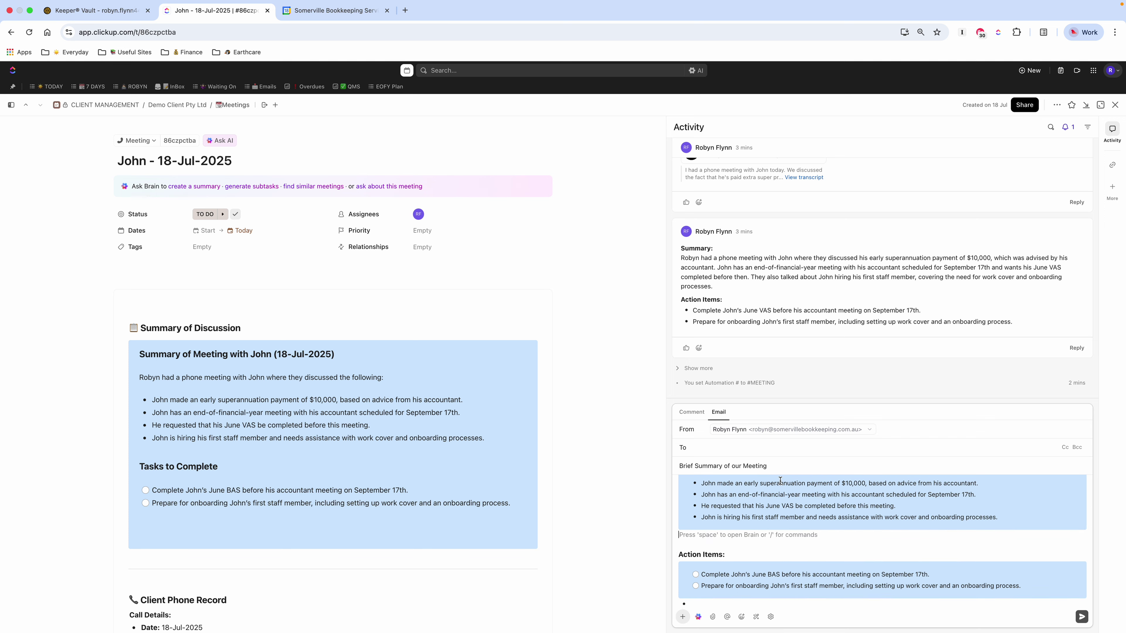
{"action": "left_click", "coordinate": [730, 448]}
Step: Delete the empty bullet line from the John meeting email and review the whole draft
{"action": "scroll", "coordinate": [749, 546], "scroll_direction": "down", "scroll_amount": 1}
{"action": "left_click", "coordinate": [705, 585]}
{"action": "key", "text": "BackSpace"}
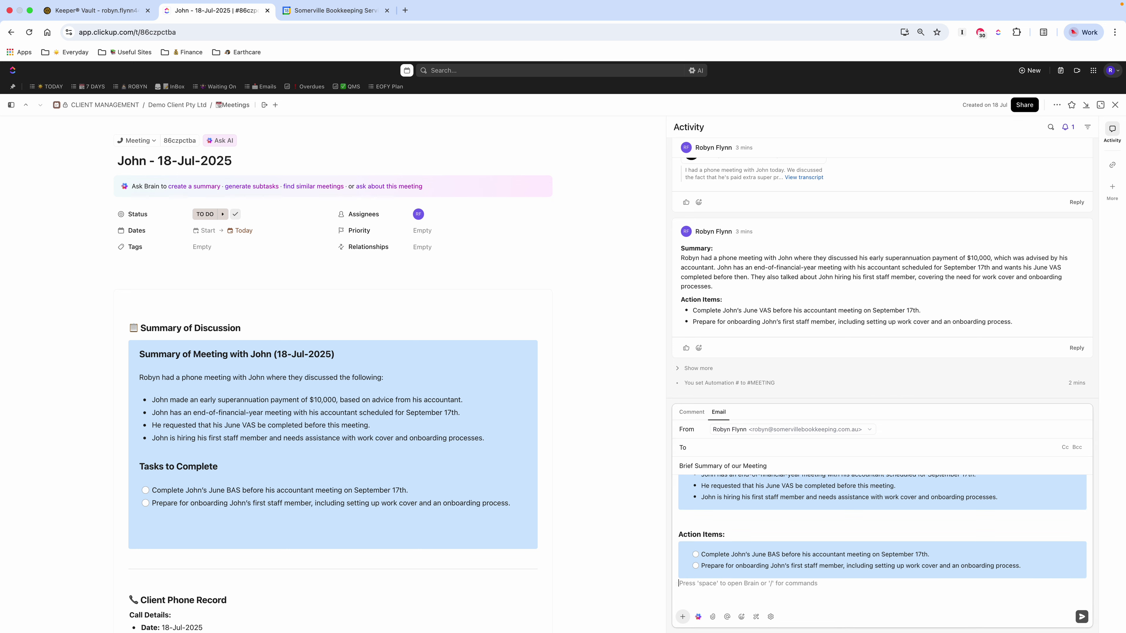
{"action": "scroll", "coordinate": [781, 537], "scroll_direction": "down", "scroll_amount": 3}
{"action": "scroll", "coordinate": [781, 537], "scroll_direction": "up", "scroll_amount": 10}
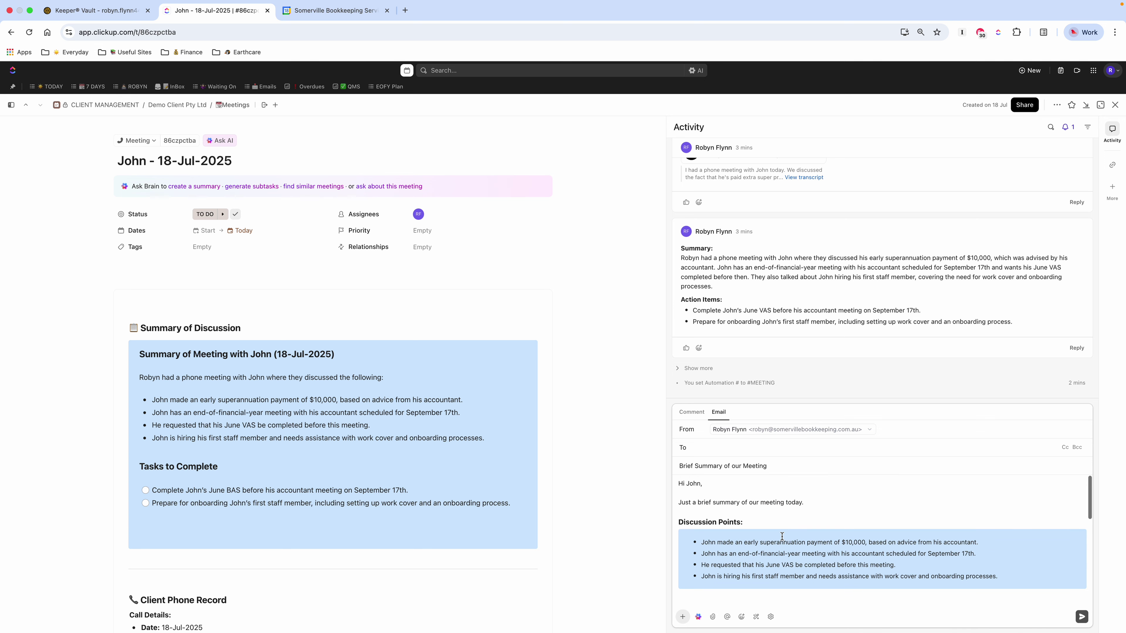
{"action": "scroll", "coordinate": [787, 568], "scroll_direction": "down", "scroll_amount": 5}
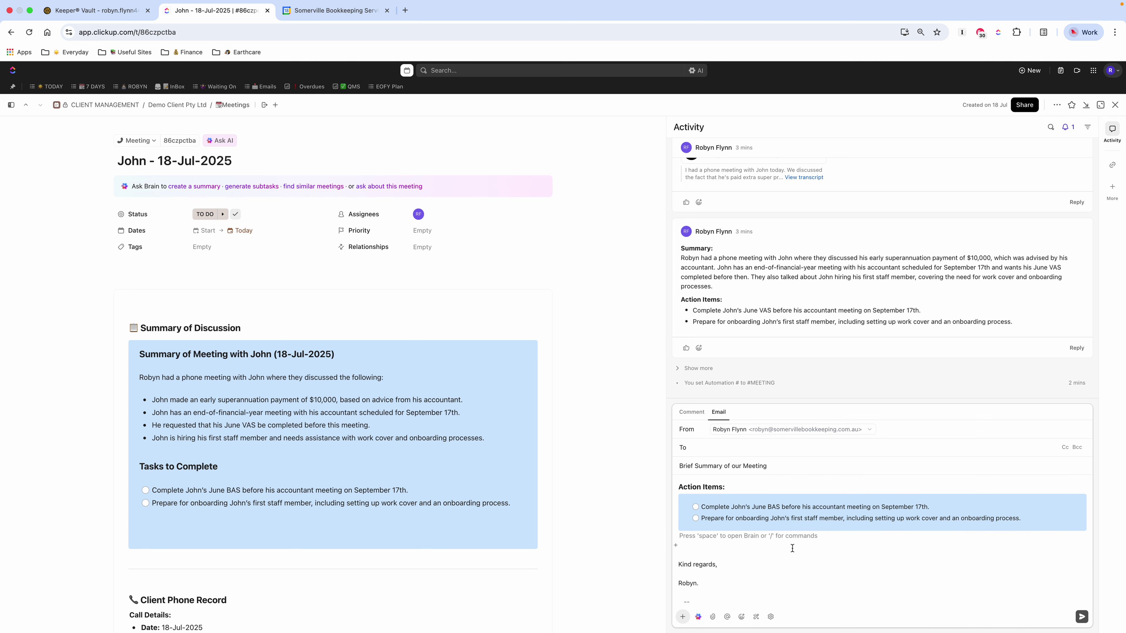
{"action": "scroll", "coordinate": [793, 548], "scroll_direction": "down", "scroll_amount": 3}
{"action": "scroll", "coordinate": [792, 548], "scroll_direction": "up", "scroll_amount": 10}
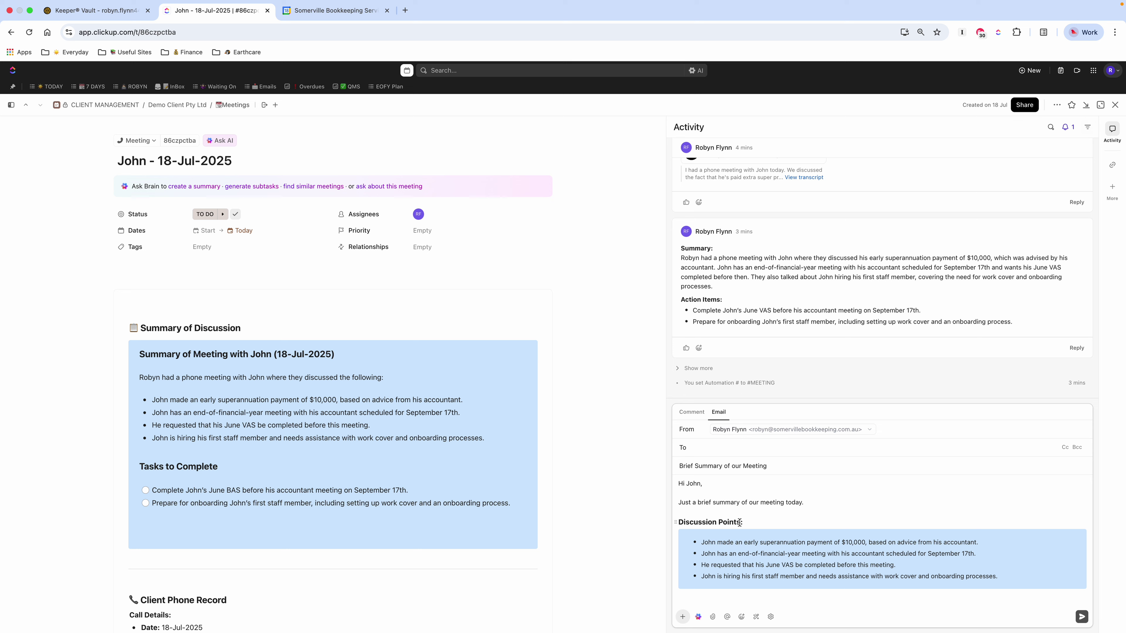
{"action": "scroll", "coordinate": [779, 525], "scroll_direction": "down", "scroll_amount": 1}
{"action": "scroll", "coordinate": [731, 510], "scroll_direction": "up", "scroll_amount": 1}
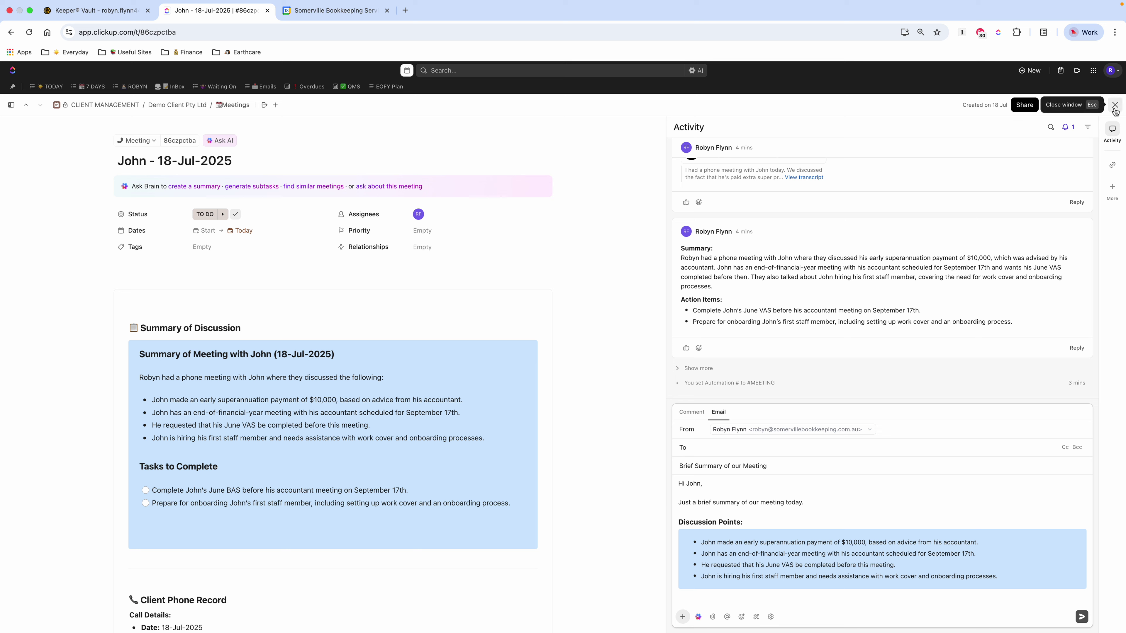
Step: Switch from the John task to ATO Call - 18-Jul-2025 and read its full phone conversation record
{"action": "left_click", "coordinate": [1114, 106]}
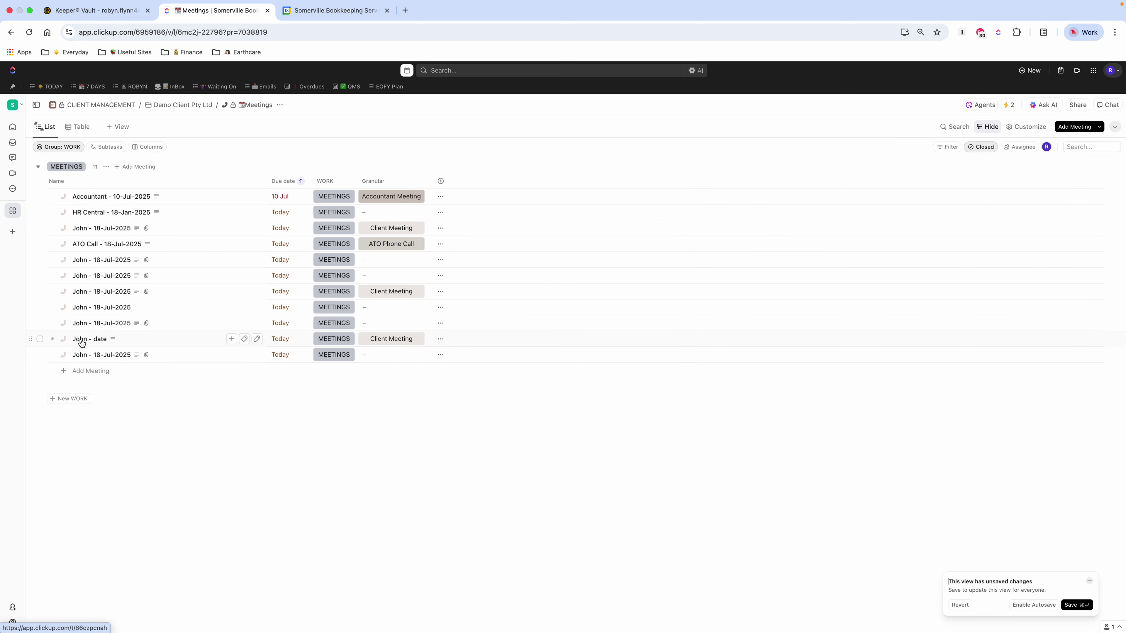
{"action": "left_click", "coordinate": [99, 244]}
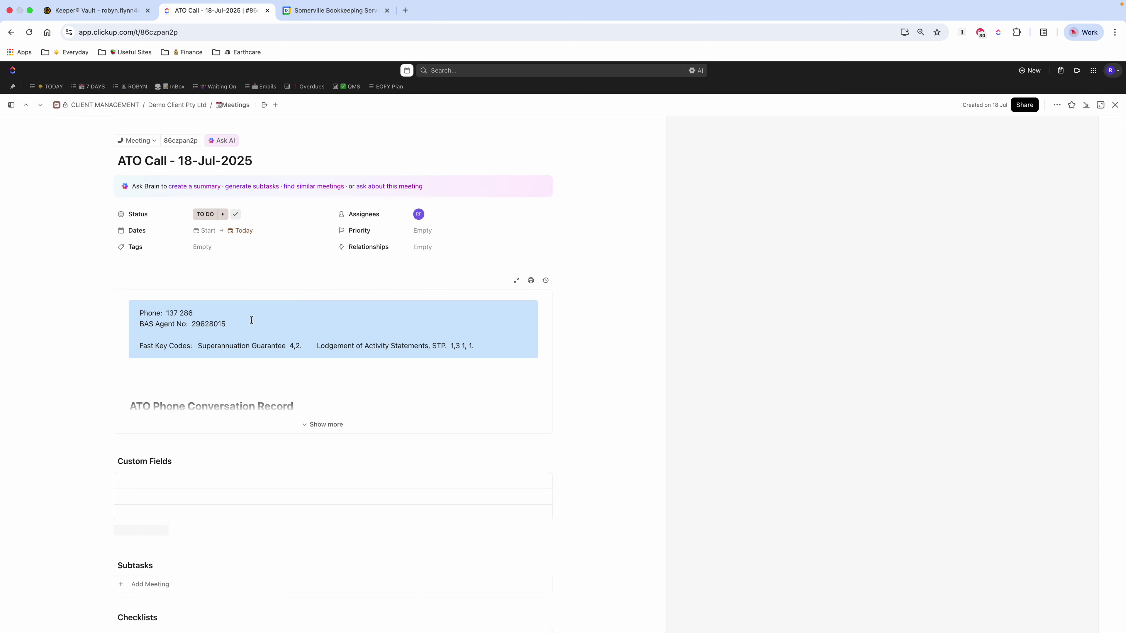
{"action": "left_click", "coordinate": [312, 424]}
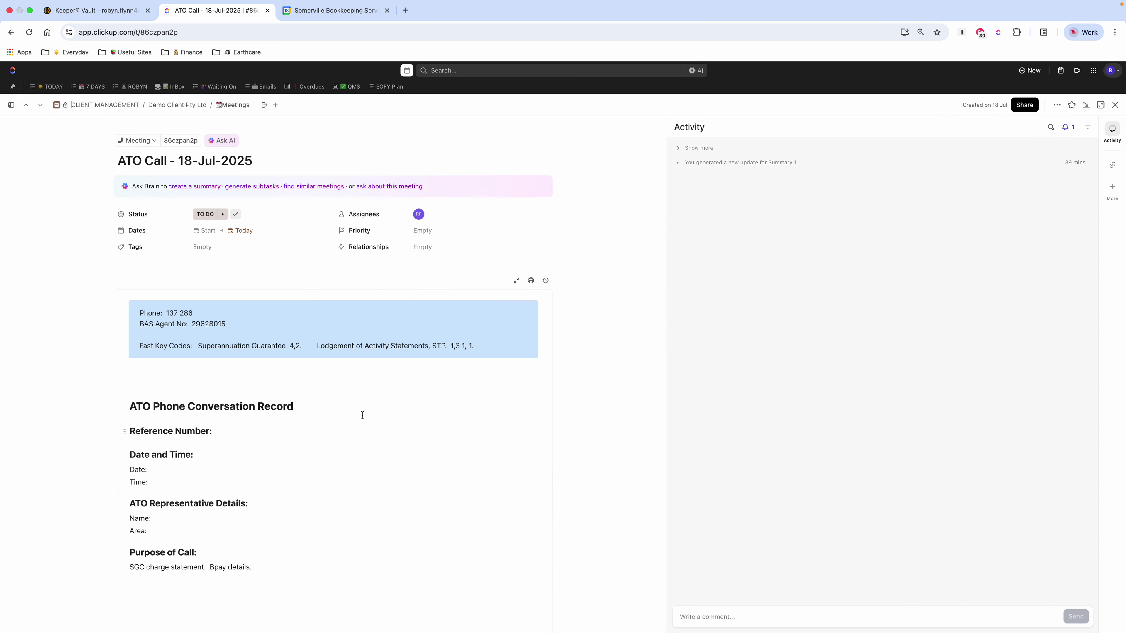
{"action": "scroll", "coordinate": [362, 415], "scroll_direction": "down", "scroll_amount": 4}
{"action": "scroll", "coordinate": [362, 415], "scroll_direction": "down", "scroll_amount": 3}
{"action": "scroll", "coordinate": [361, 416], "scroll_direction": "up", "scroll_amount": 3}
{"action": "scroll", "coordinate": [362, 415], "scroll_direction": "up", "scroll_amount": 4}
{"action": "scroll", "coordinate": [352, 440], "scroll_direction": "down", "scroll_amount": 1}
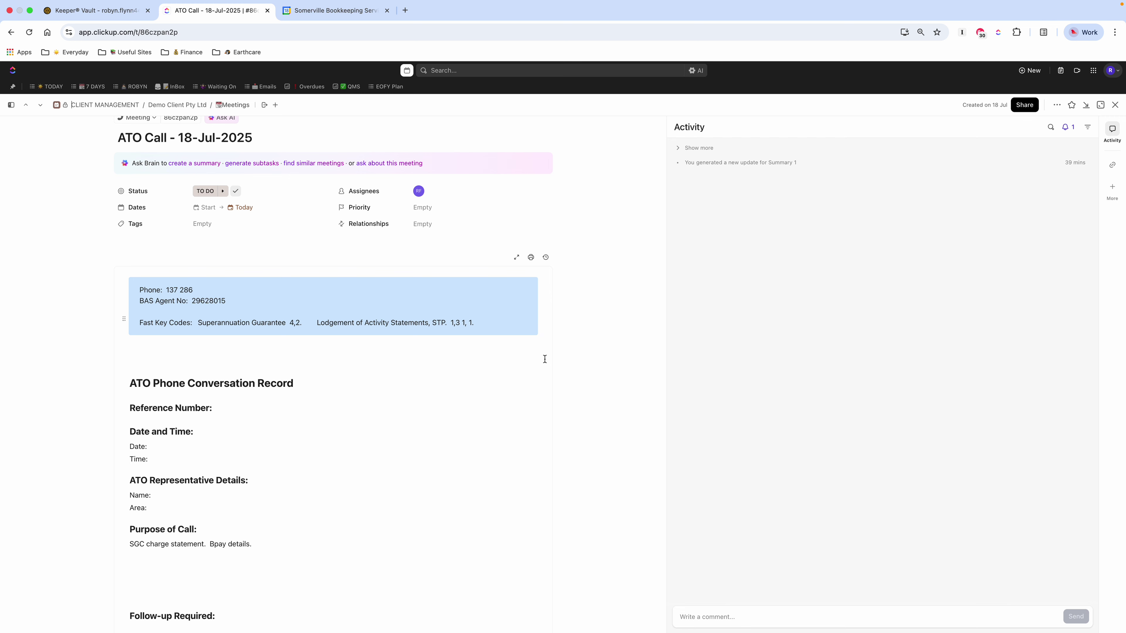
{"action": "scroll", "coordinate": [370, 440], "scroll_direction": "down", "scroll_amount": 1}
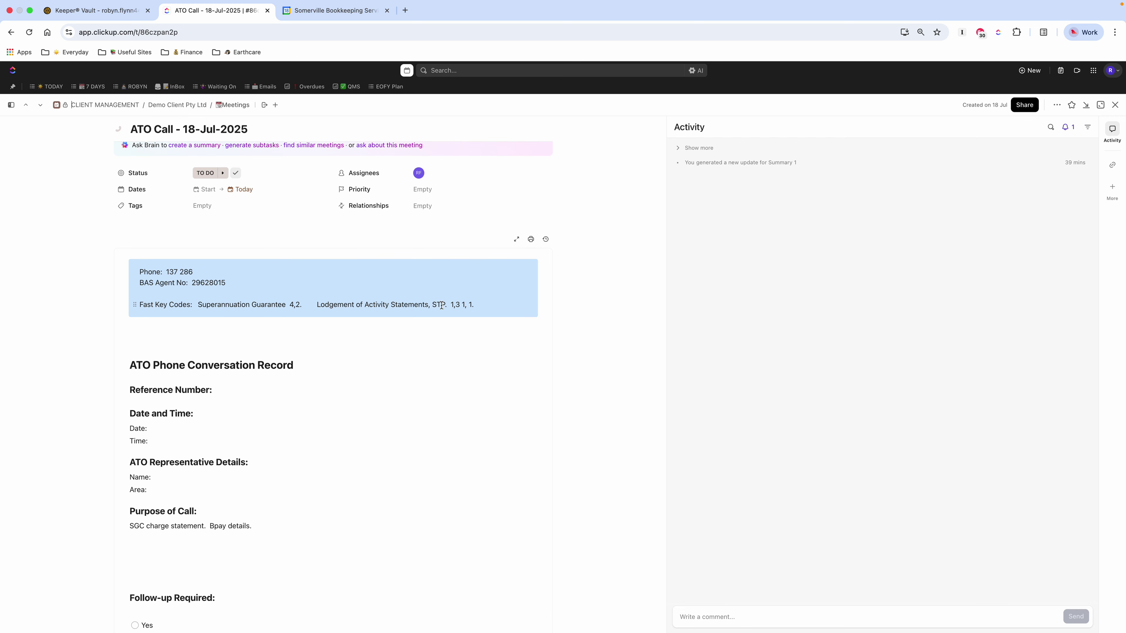
{"action": "scroll", "coordinate": [445, 390], "scroll_direction": "down", "scroll_amount": 4}
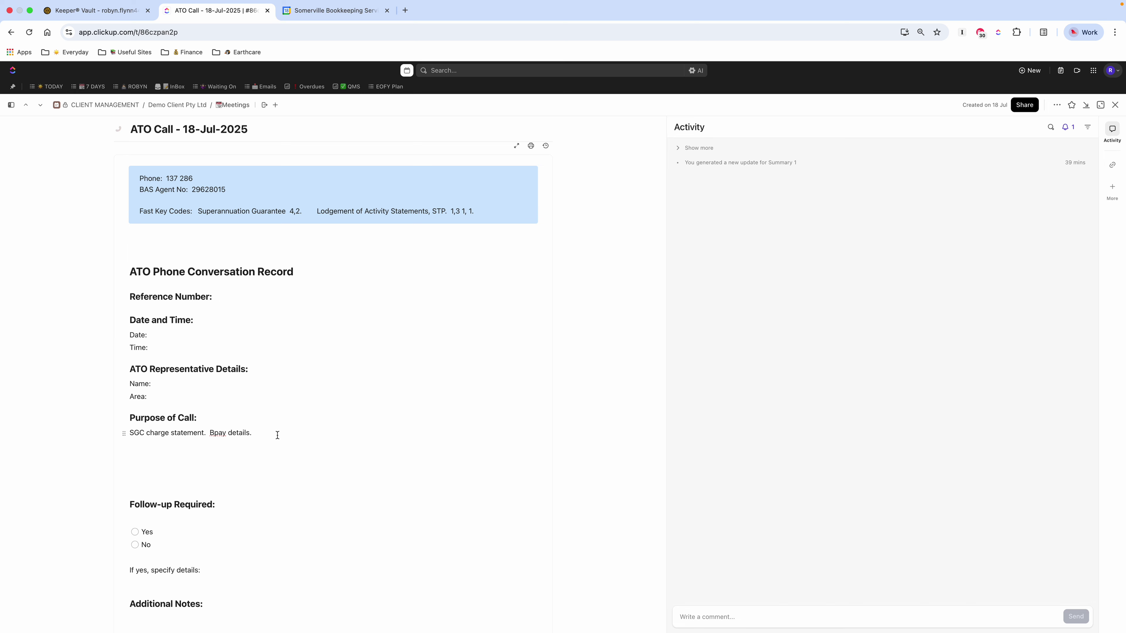
{"action": "scroll", "coordinate": [271, 433], "scroll_direction": "down", "scroll_amount": 2}
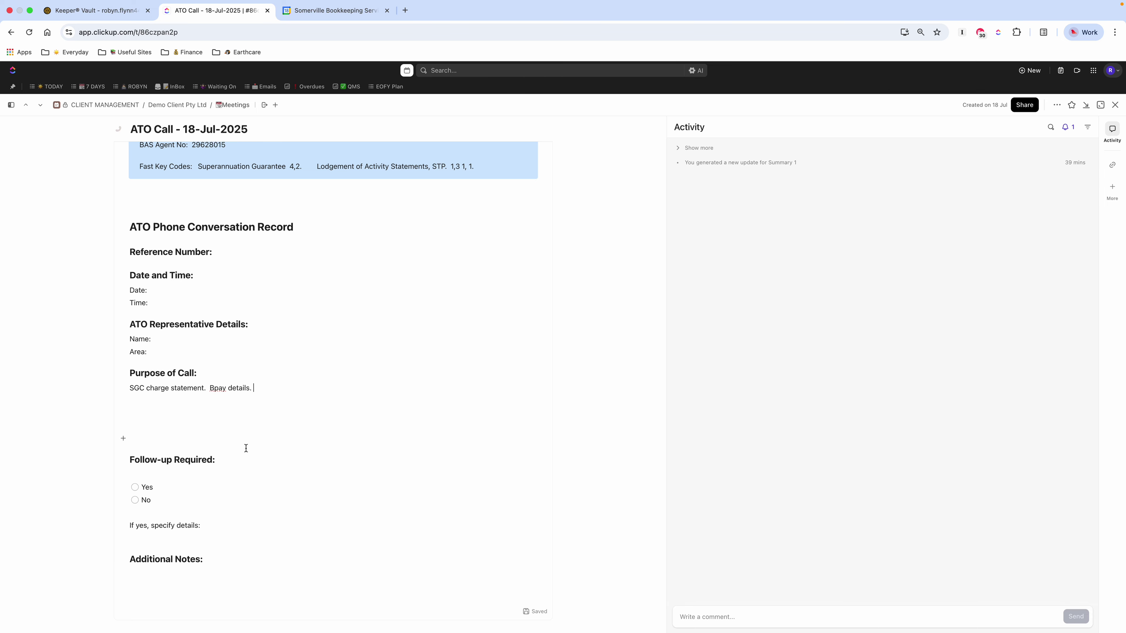
{"action": "scroll", "coordinate": [308, 434], "scroll_direction": "up", "scroll_amount": 5}
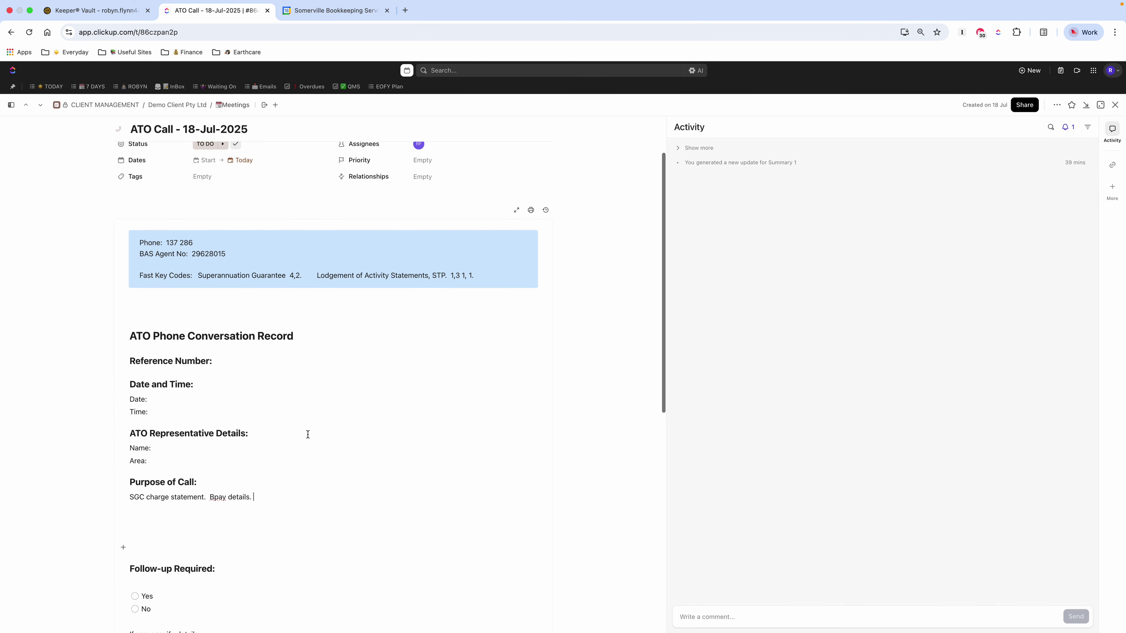
{"action": "scroll", "coordinate": [308, 435], "scroll_direction": "up", "scroll_amount": 2}
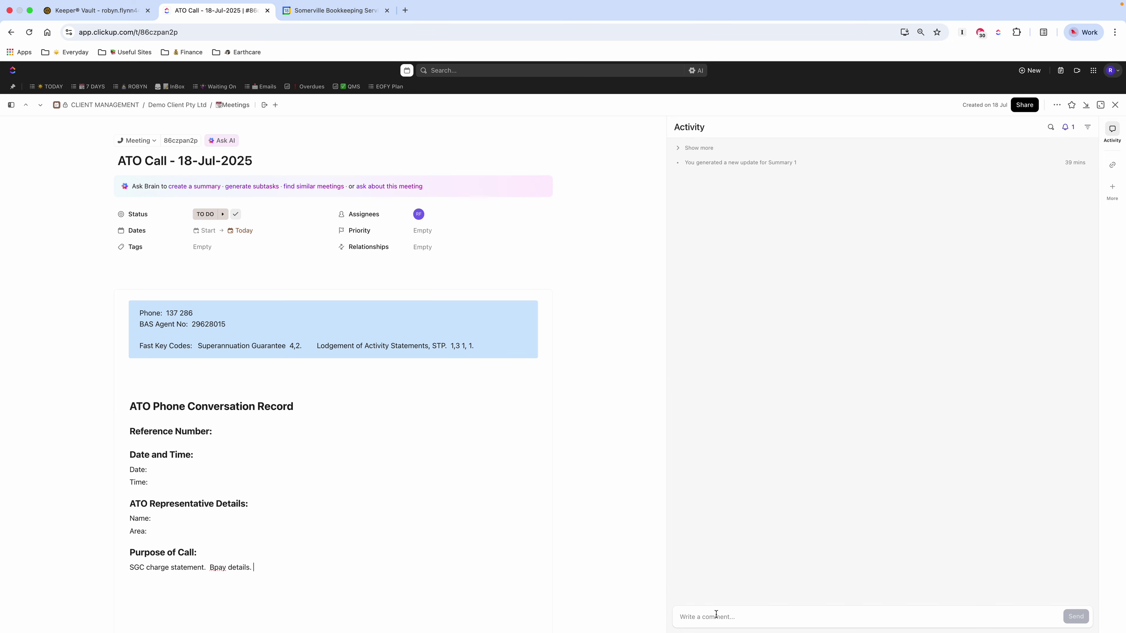
{"action": "scroll", "coordinate": [296, 501], "scroll_direction": "down", "scroll_amount": 4}
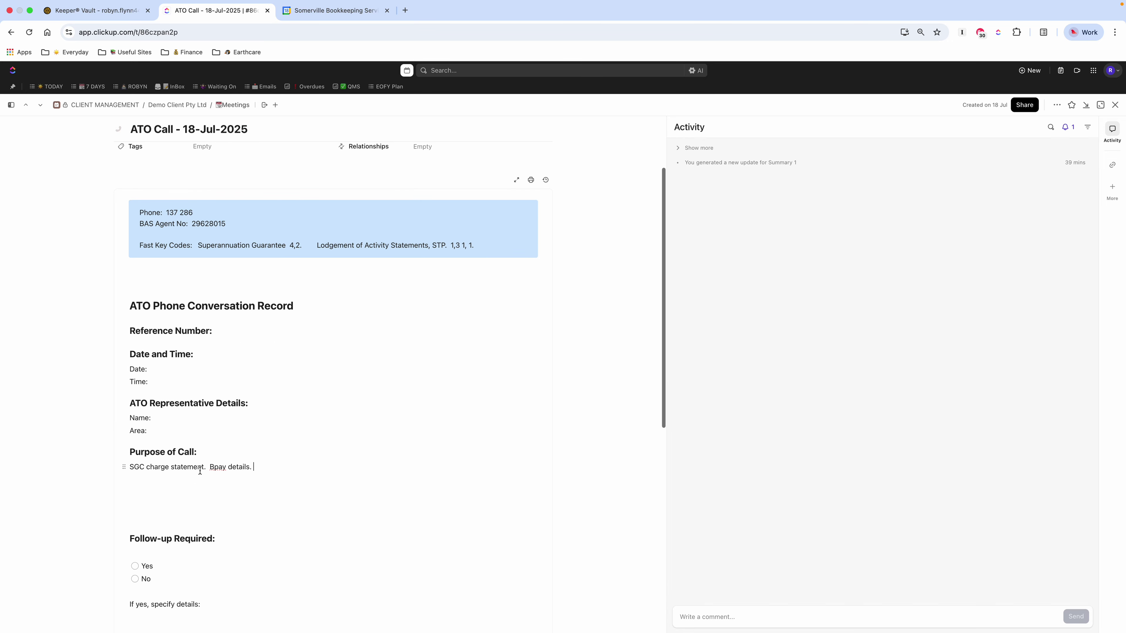
Step: Insert blank lines at the top of the blue phone info box, then close the task
{"action": "left_click", "coordinate": [246, 470]}
{"action": "scroll", "coordinate": [272, 470], "scroll_direction": "up", "scroll_amount": 4}
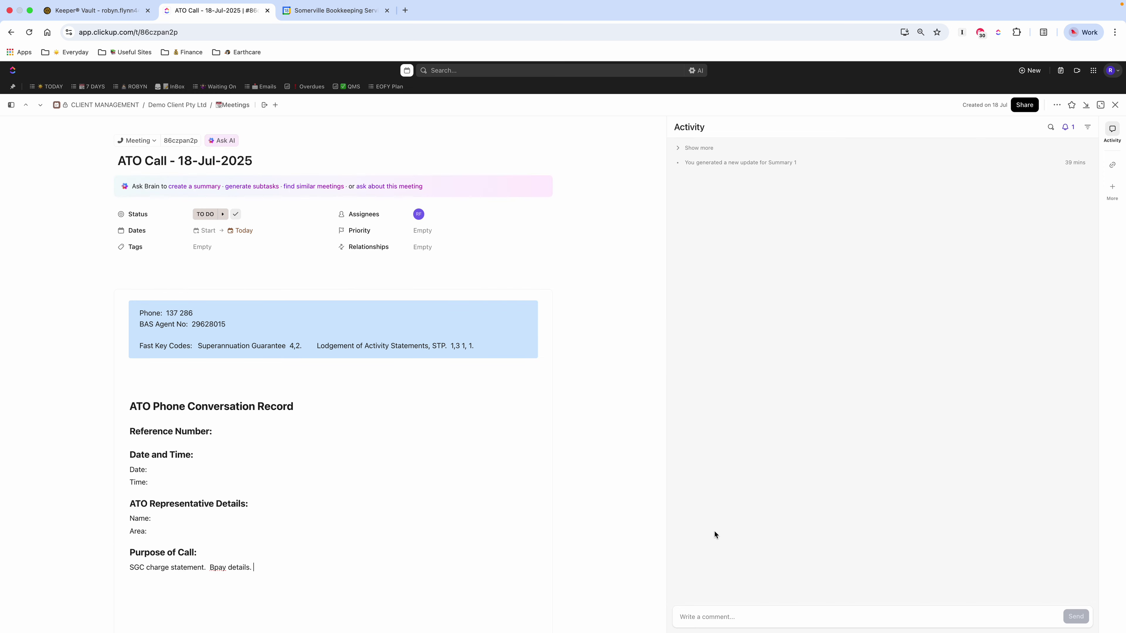
{"action": "left_click", "coordinate": [205, 295]}
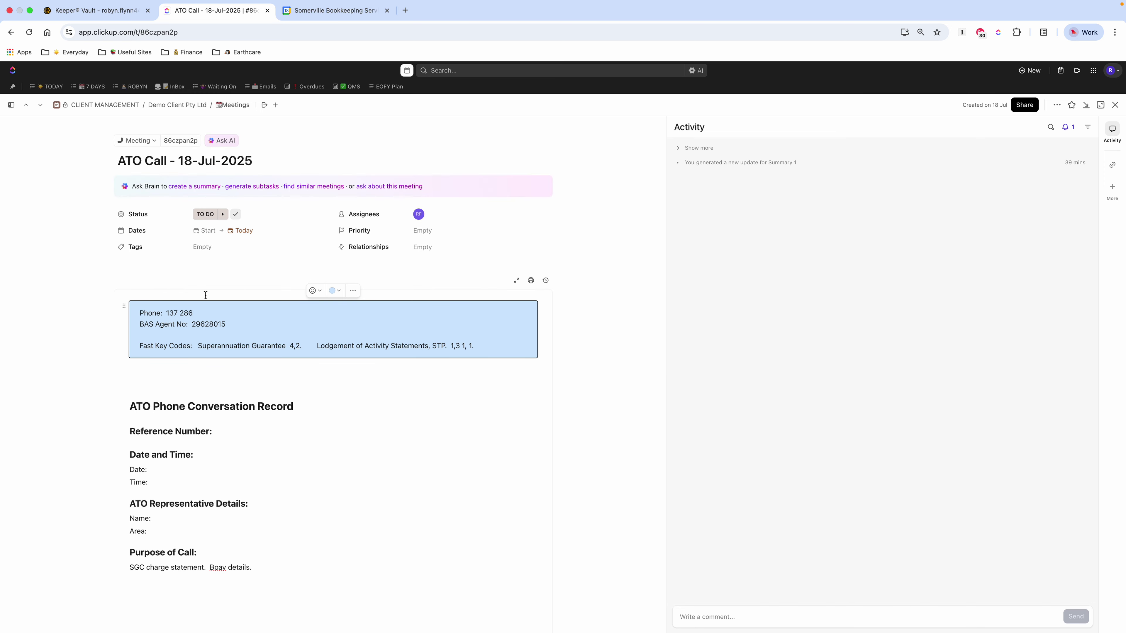
{"action": "key", "text": "Return"}
{"action": "key", "text": "Return"}
{"action": "key", "text": "Return"}
{"action": "key", "text": "Return"}
{"action": "key", "text": "Return"}
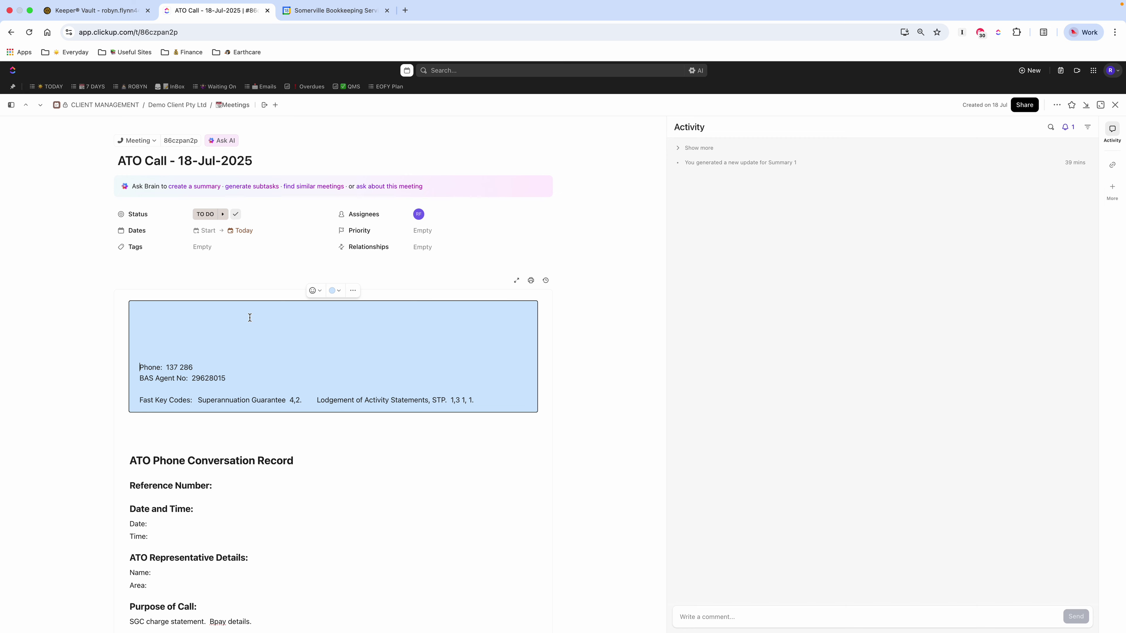
{"action": "left_click", "coordinate": [187, 318]}
{"action": "left_click", "coordinate": [1114, 106]}
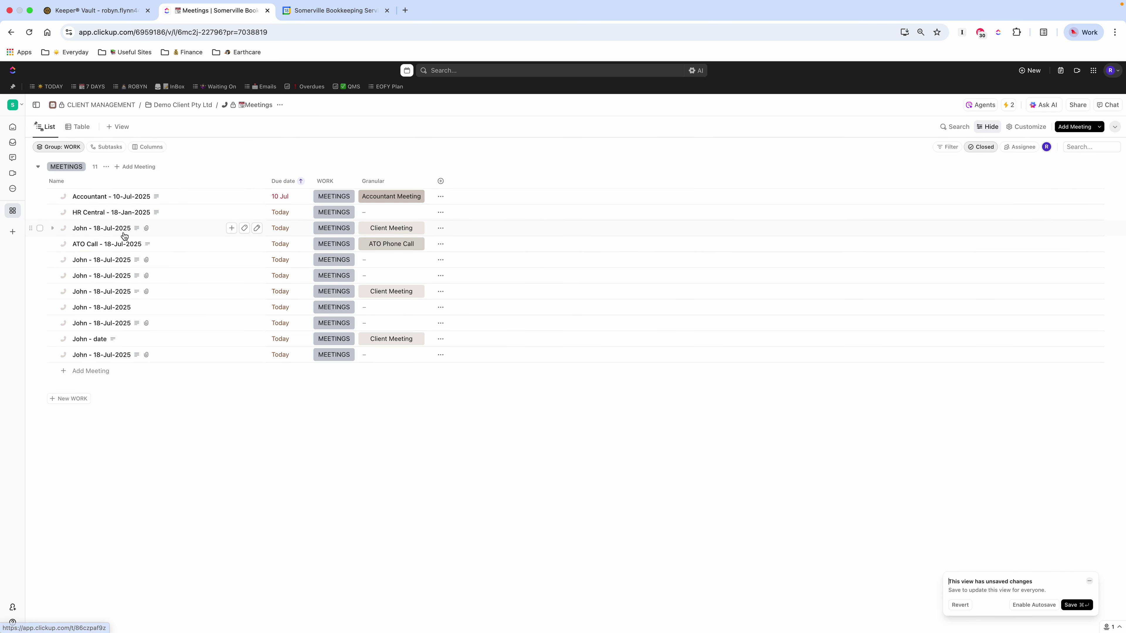
{"action": "left_click", "coordinate": [98, 218]}
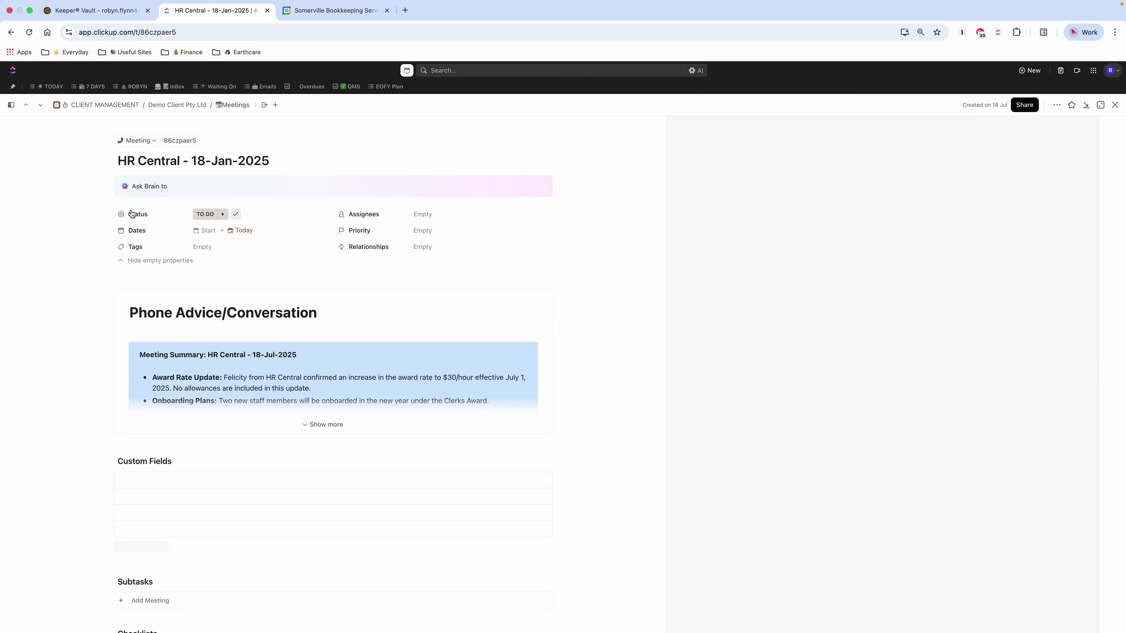
{"action": "left_click", "coordinate": [309, 425]}
{"action": "scroll", "coordinate": [372, 452], "scroll_direction": "down", "scroll_amount": 3}
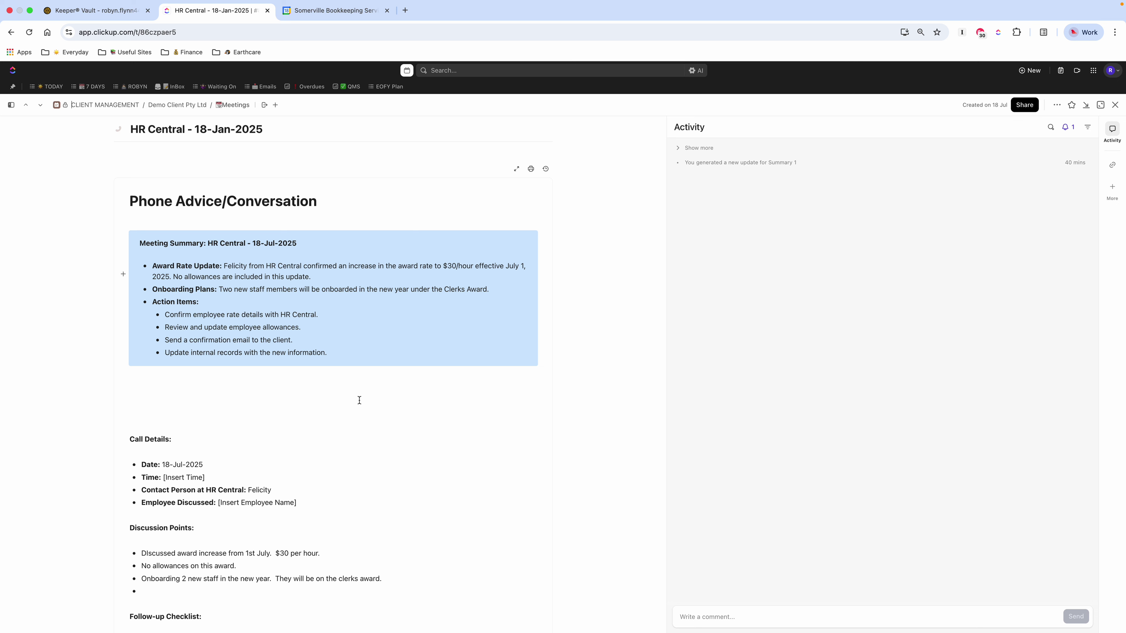
{"action": "scroll", "coordinate": [359, 400], "scroll_direction": "down", "scroll_amount": 3}
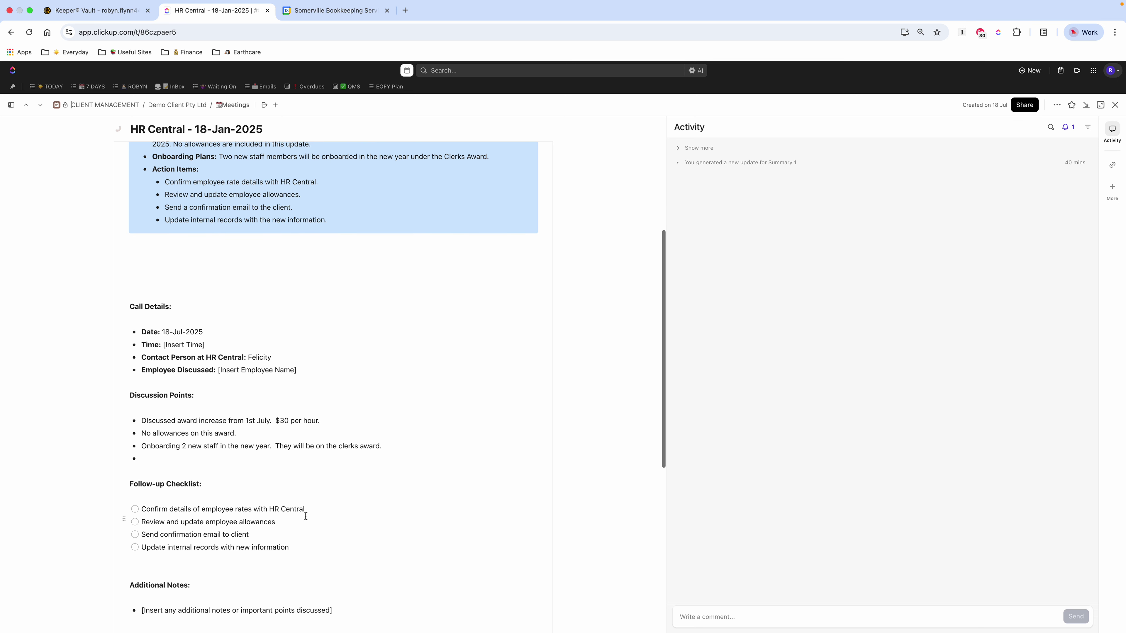
{"action": "scroll", "coordinate": [311, 510], "scroll_direction": "down", "scroll_amount": 1}
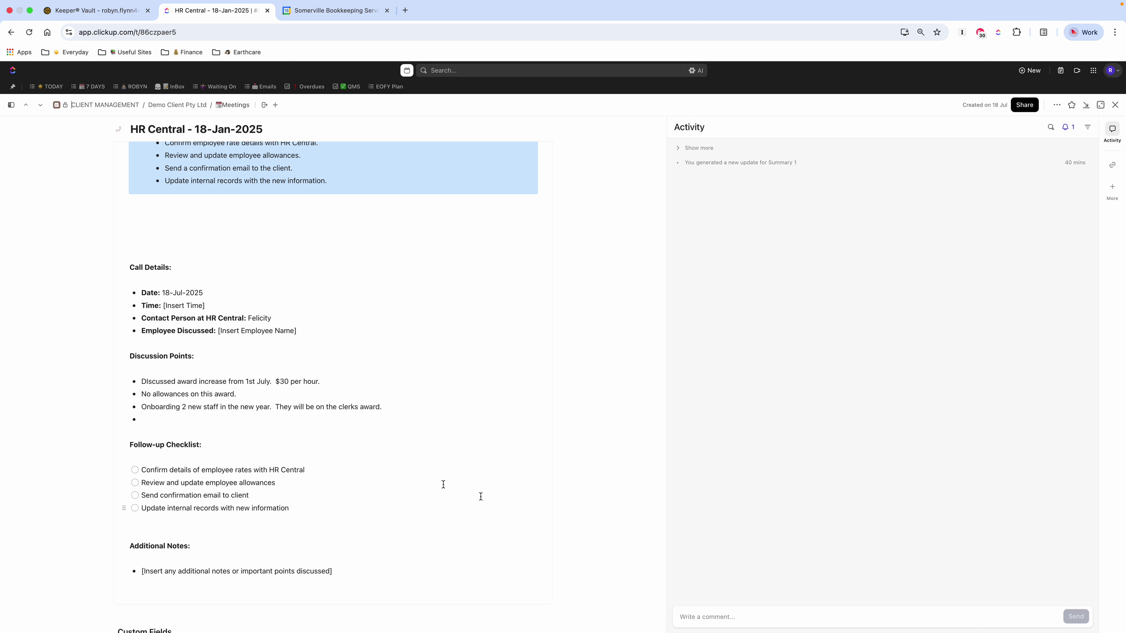
{"action": "scroll", "coordinate": [387, 453], "scroll_direction": "up", "scroll_amount": 4}
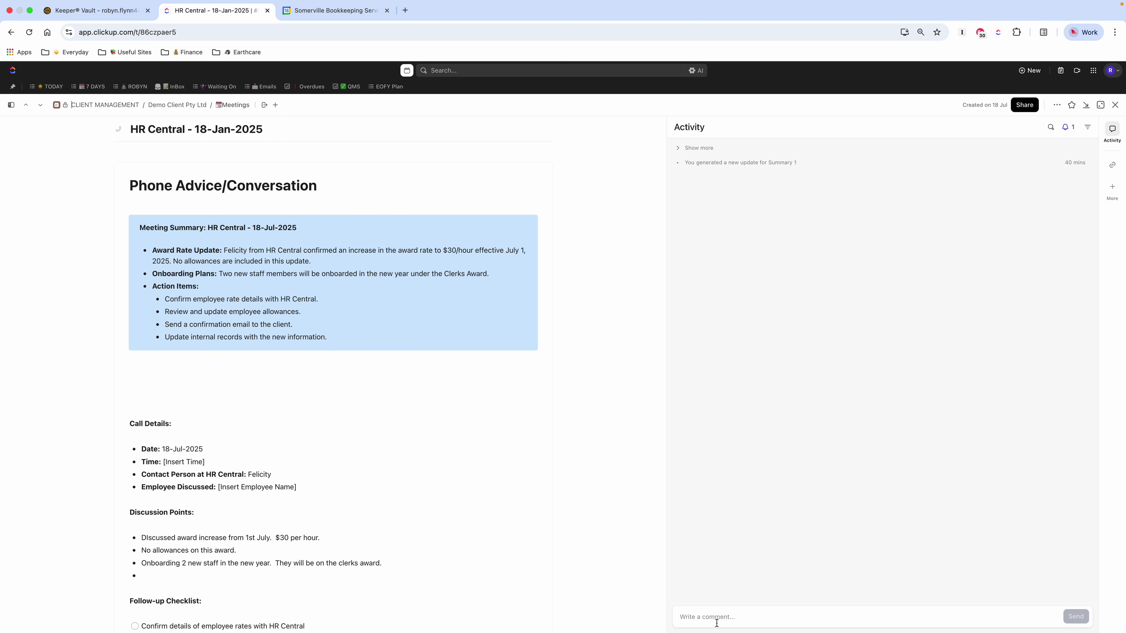
{"action": "left_click", "coordinate": [716, 618]}
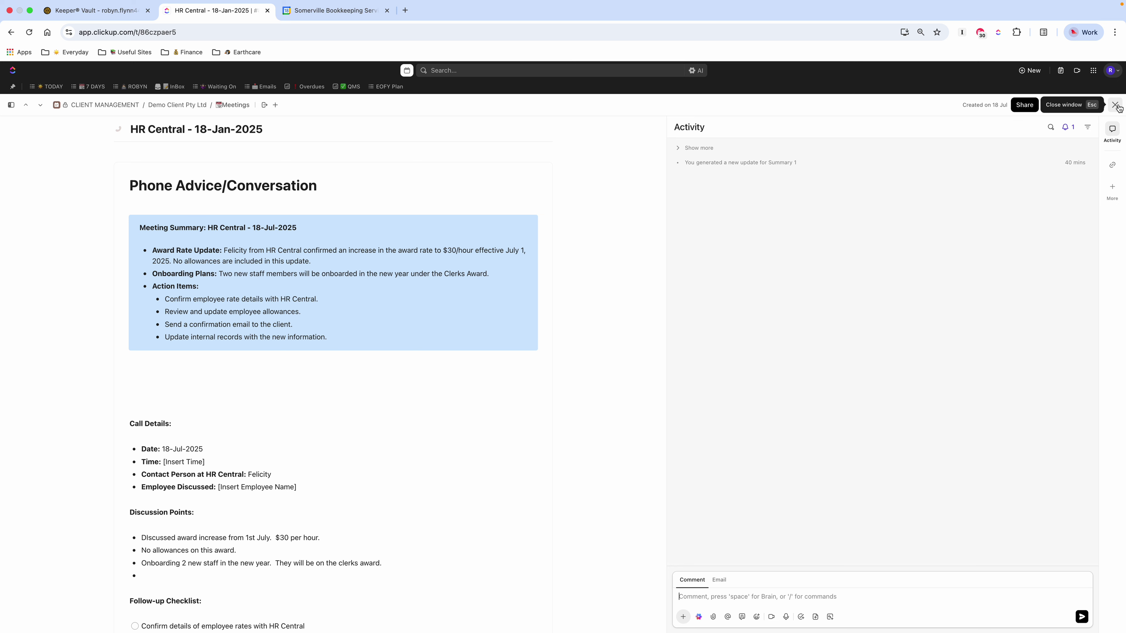
{"action": "left_click", "coordinate": [1117, 105]}
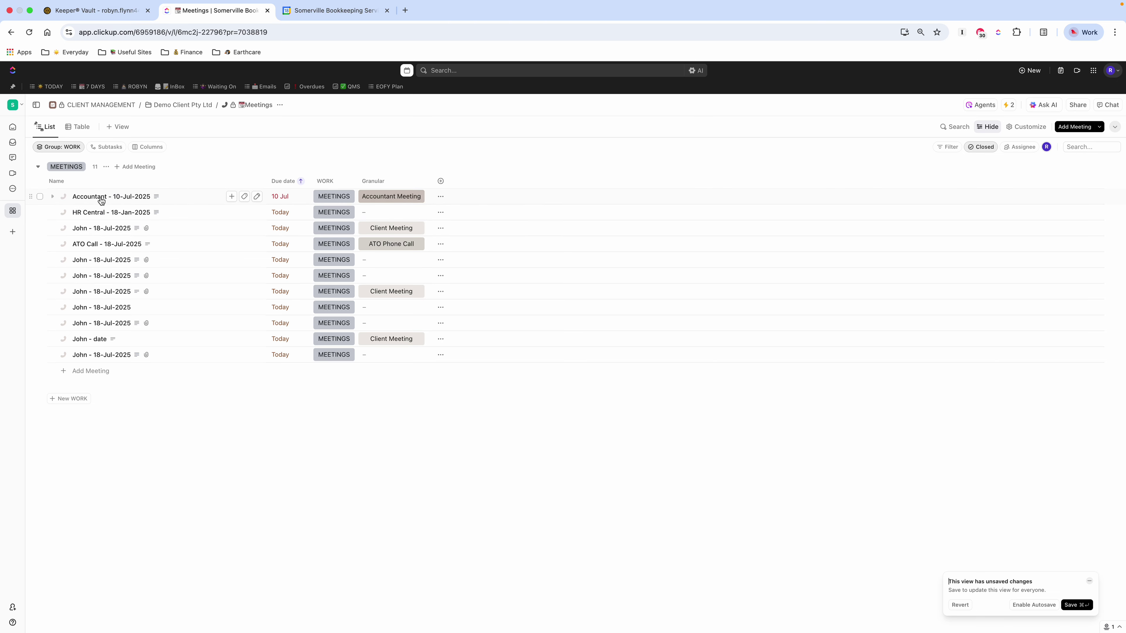
Step: Review the Accountant - 10-Jul-2025 summary, then start a new meeting named 'Accountant meeting - 18-Jul-2025'
{"action": "left_click", "coordinate": [106, 196]}
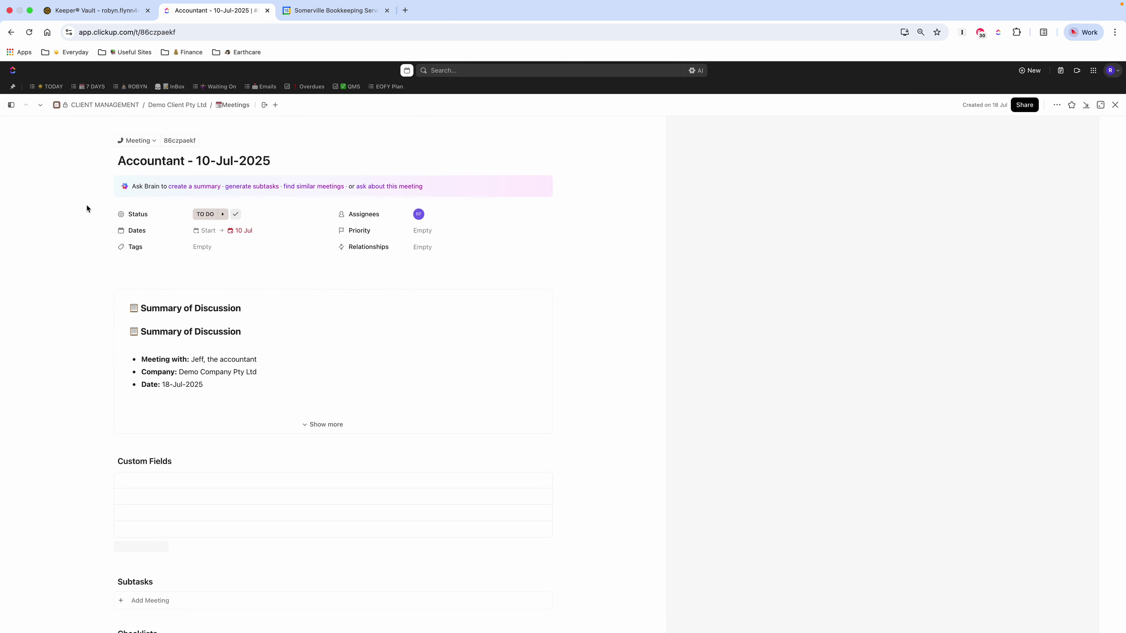
{"action": "left_click", "coordinate": [322, 423]}
{"action": "scroll", "coordinate": [317, 382], "scroll_direction": "down", "scroll_amount": 1}
{"action": "scroll", "coordinate": [318, 382], "scroll_direction": "down", "scroll_amount": 10}
{"action": "scroll", "coordinate": [318, 382], "scroll_direction": "up", "scroll_amount": 10}
{"action": "left_click", "coordinate": [1115, 106]}
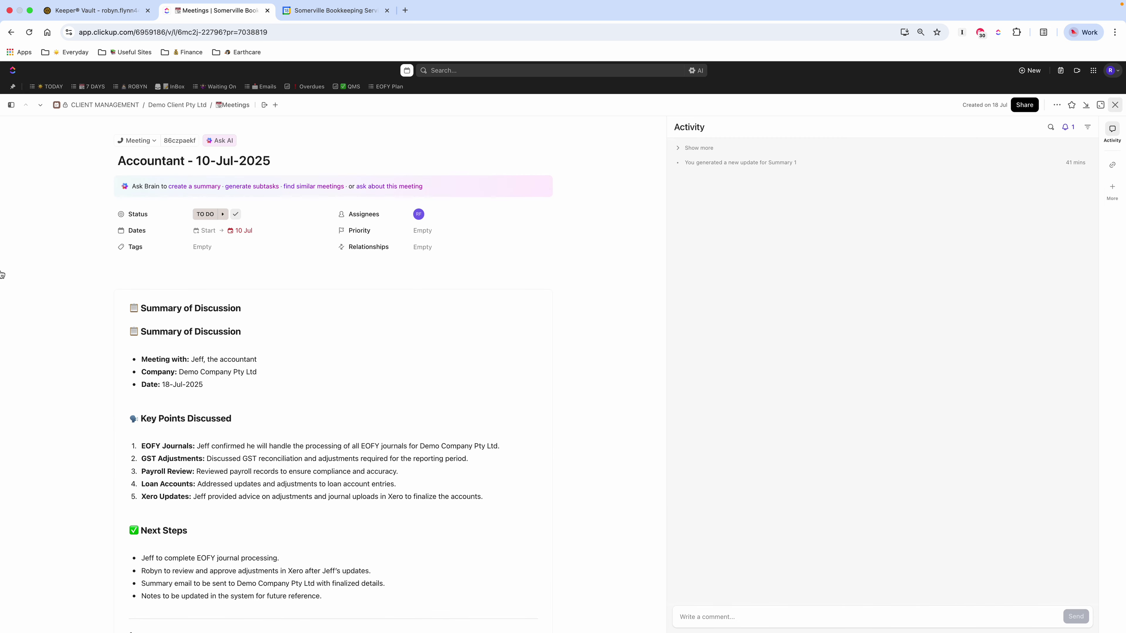
{"action": "left_click", "coordinate": [93, 371]}
{"action": "type", "text": "Accountant meeting - 18-Jul-2025"}
Step: Save the Accountant meeting - 18-Jul-2025 task and check its Templates menu without applying one
{"action": "key", "text": "Return"}
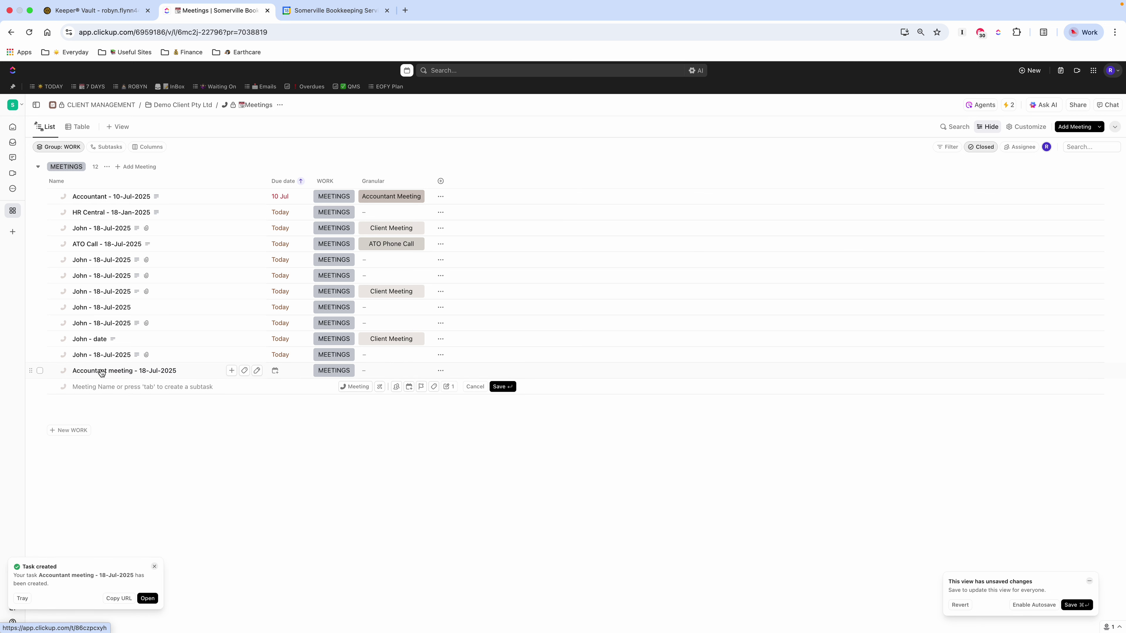
{"action": "left_click", "coordinate": [101, 371]}
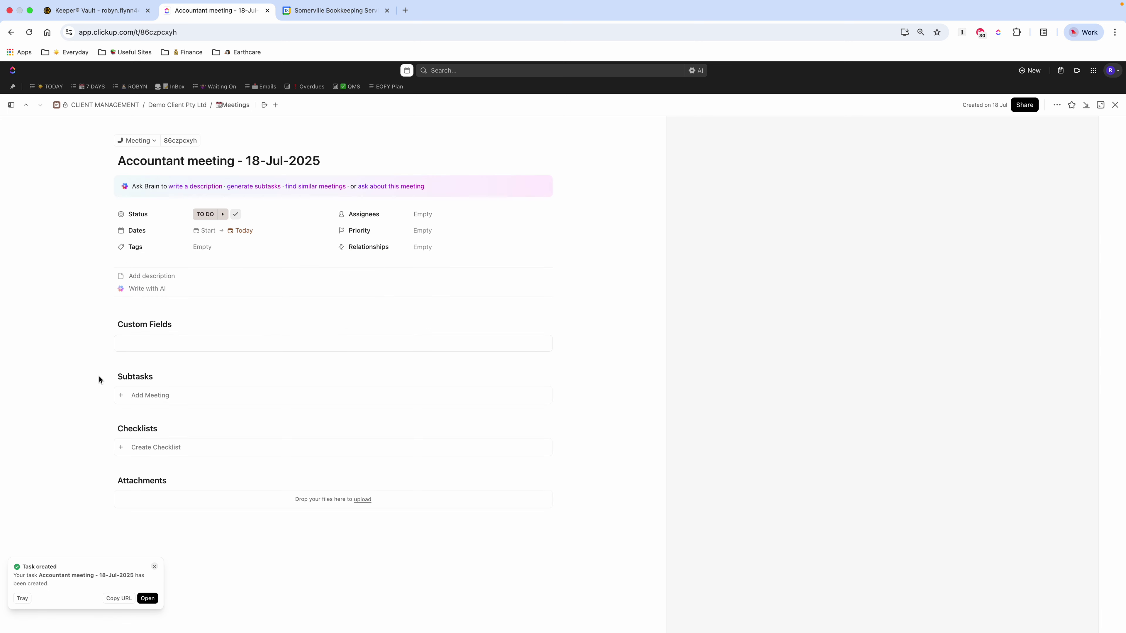
{"action": "left_click", "coordinate": [1058, 107]}
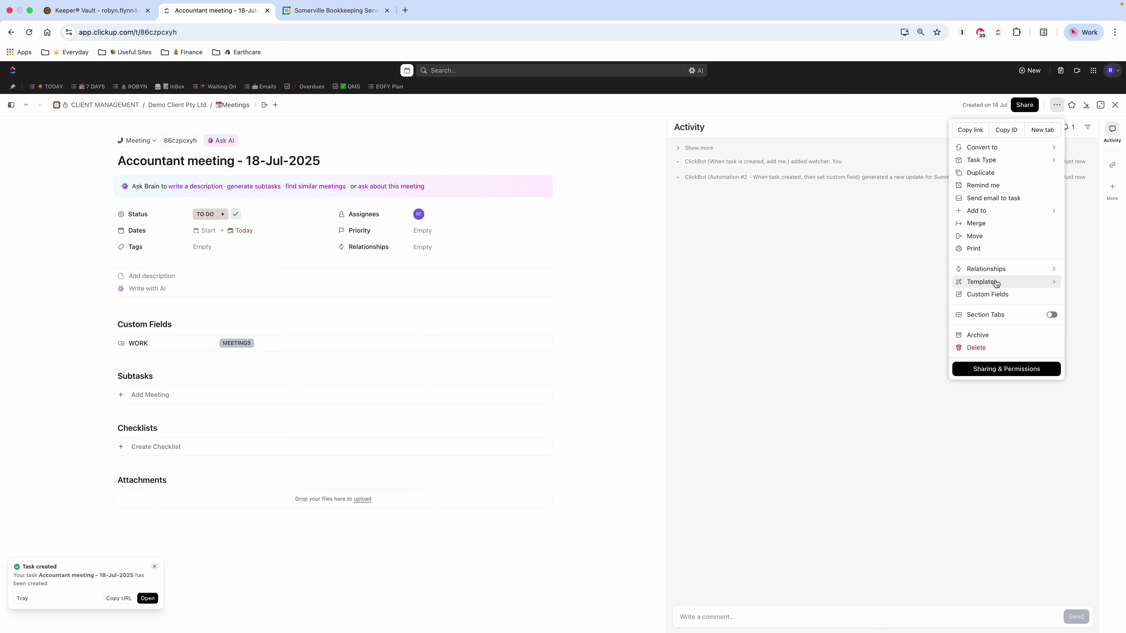
{"action": "mouse_move", "coordinate": [995, 282]}
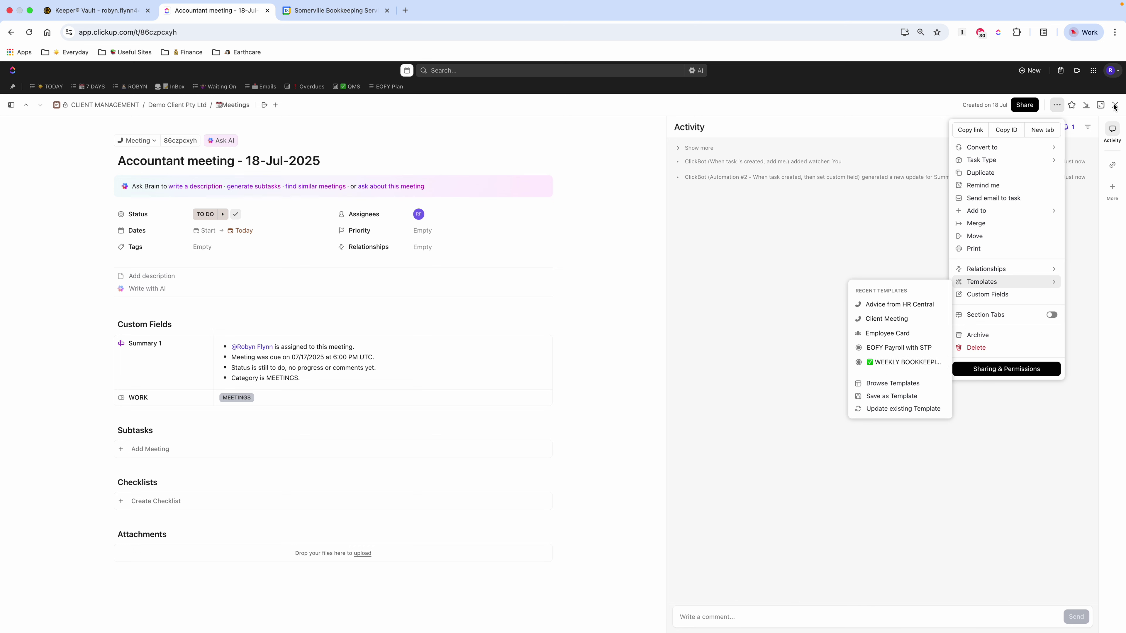
{"action": "left_click", "coordinate": [926, 167]}
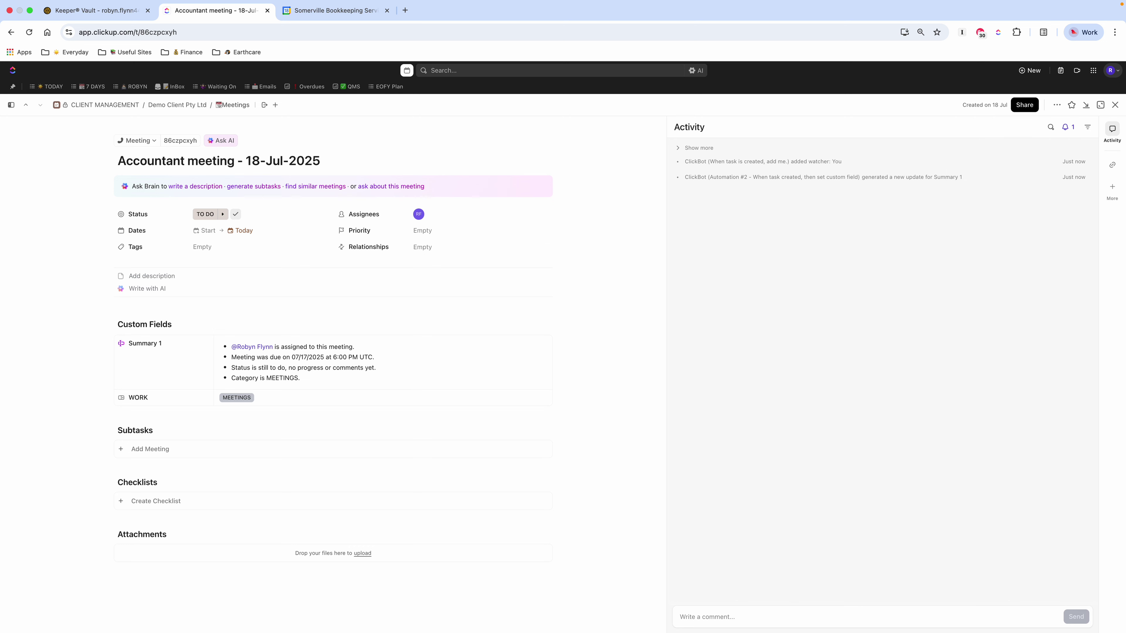
{"action": "left_click", "coordinate": [1115, 105]}
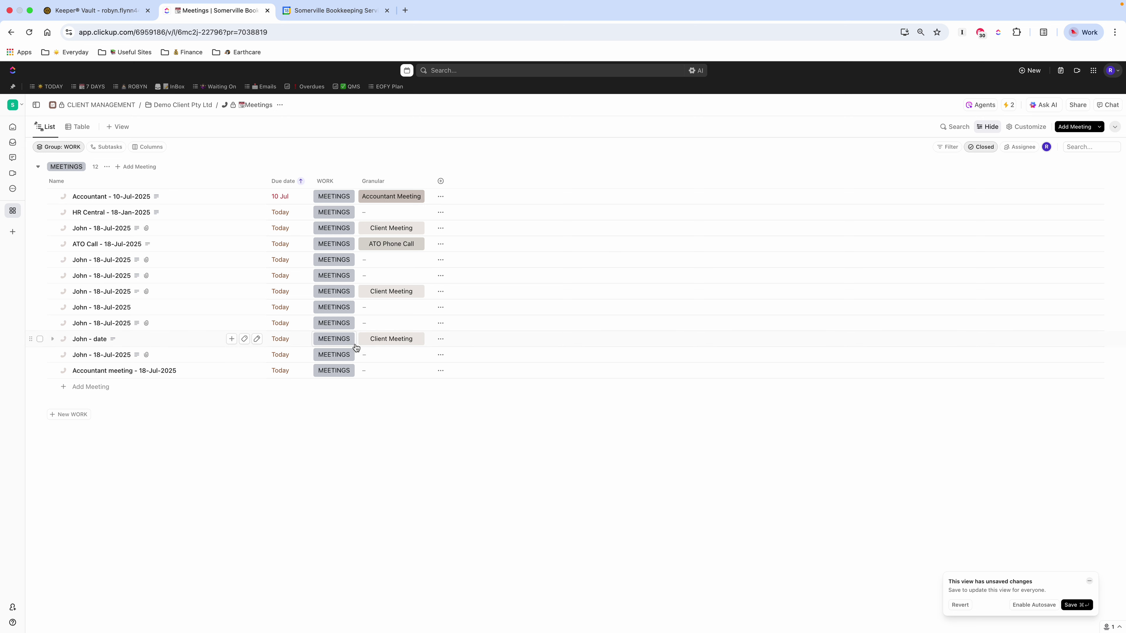
Step: Choose Accountant Meeting in the new task's Granular cell, then open the Accountant meeting - 18-Jul-2025 task
{"action": "left_click", "coordinate": [379, 375]}
{"action": "scroll", "coordinate": [403, 479], "scroll_direction": "up", "scroll_amount": 3}
{"action": "scroll", "coordinate": [402, 480], "scroll_direction": "up", "scroll_amount": 2}
{"action": "left_click", "coordinate": [412, 486]}
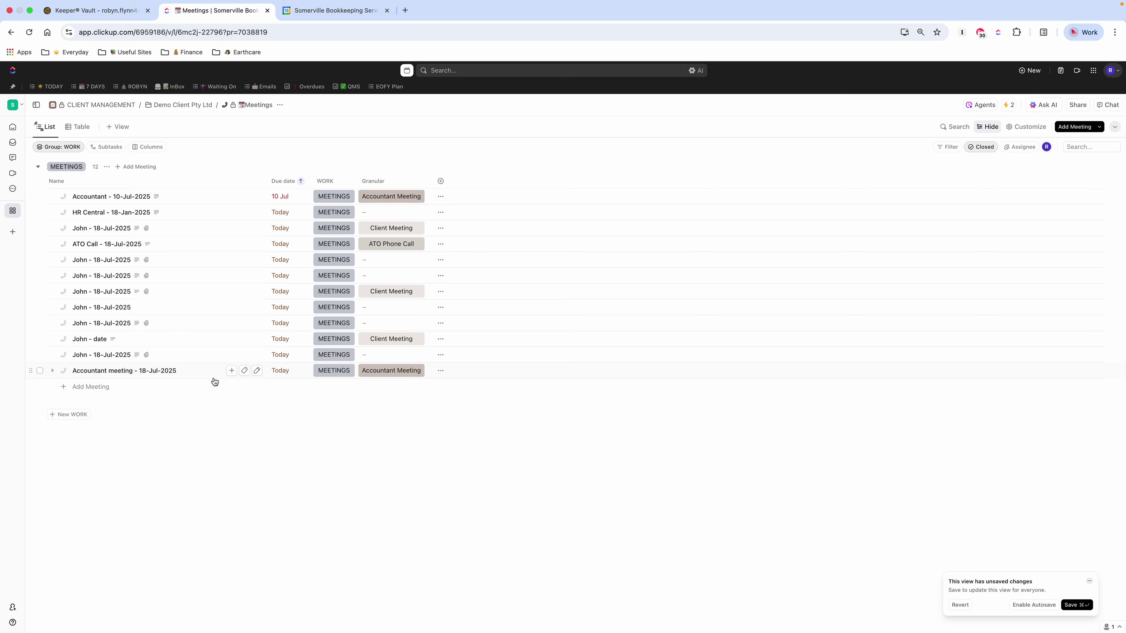
{"action": "left_click", "coordinate": [131, 372]}
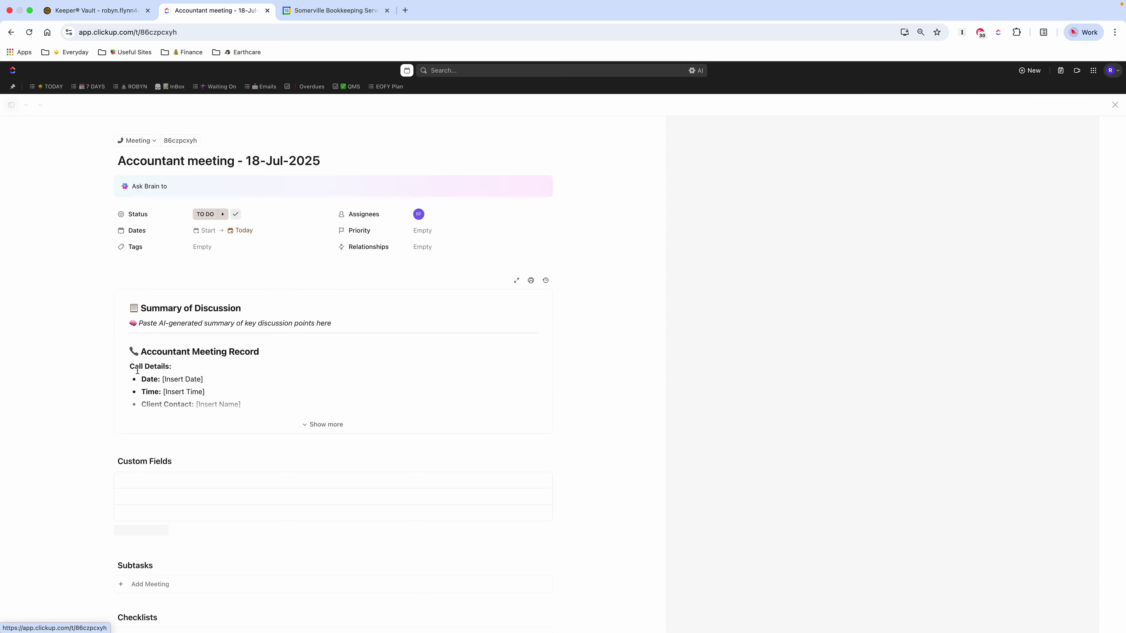
Step: Read through the merged Accountant Meeting Record template, select the AI summary placeholder line, and close the task
{"action": "left_click", "coordinate": [322, 424]}
{"action": "scroll", "coordinate": [325, 370], "scroll_direction": "down", "scroll_amount": 3}
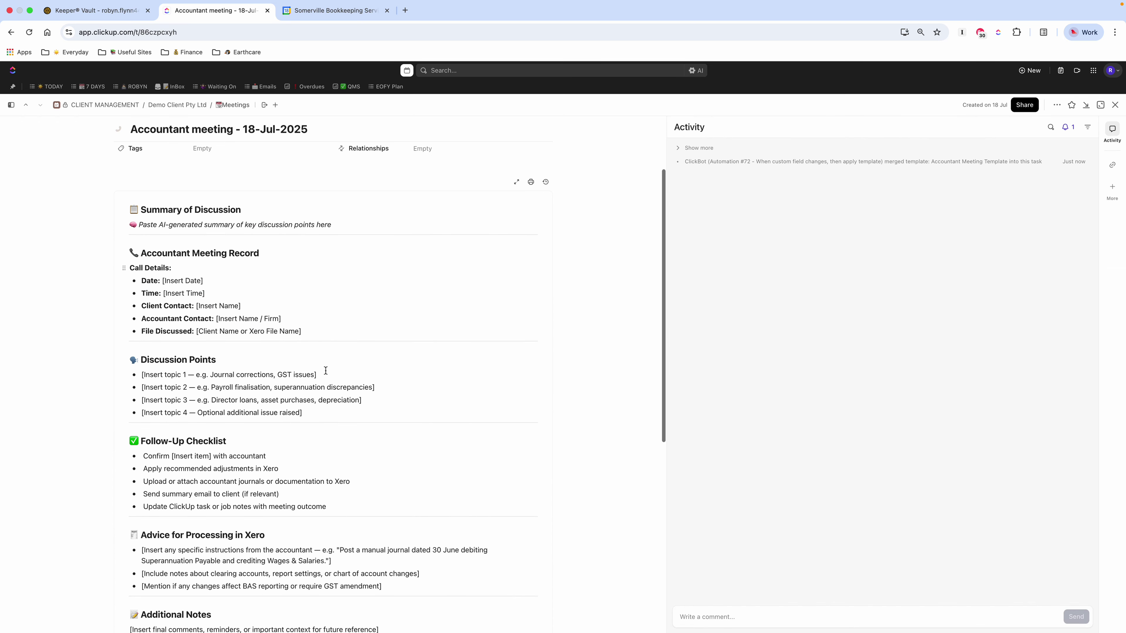
{"action": "scroll", "coordinate": [218, 419], "scroll_direction": "down", "scroll_amount": 3}
{"action": "scroll", "coordinate": [218, 419], "scroll_direction": "up", "scroll_amount": 1}
{"action": "scroll", "coordinate": [217, 419], "scroll_direction": "up", "scroll_amount": 1}
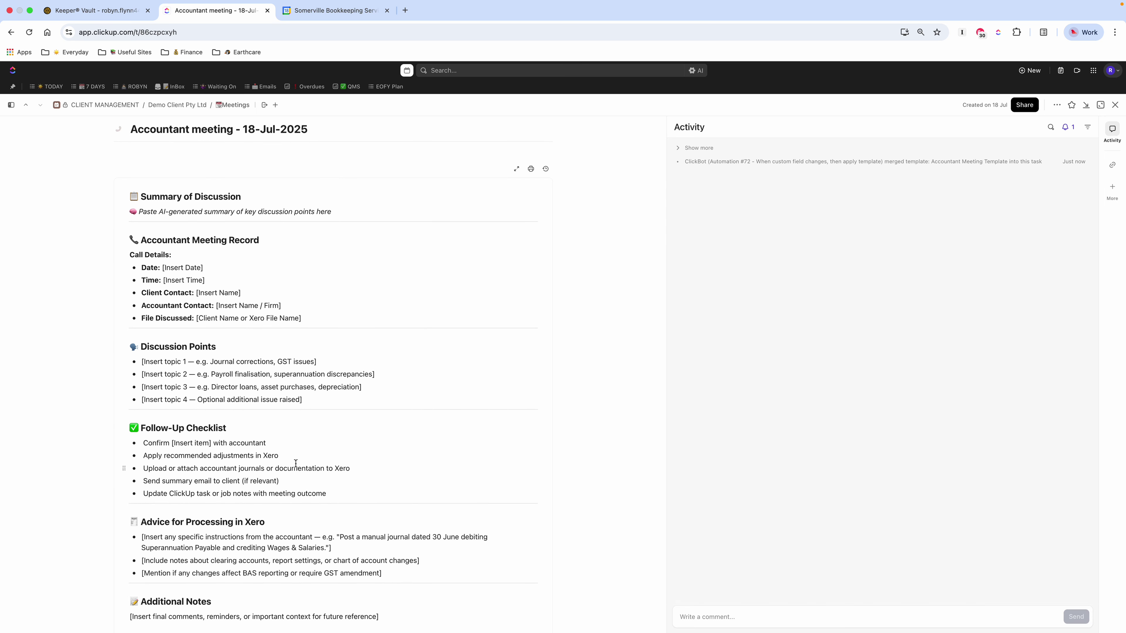
{"action": "scroll", "coordinate": [237, 436], "scroll_direction": "down", "scroll_amount": 1}
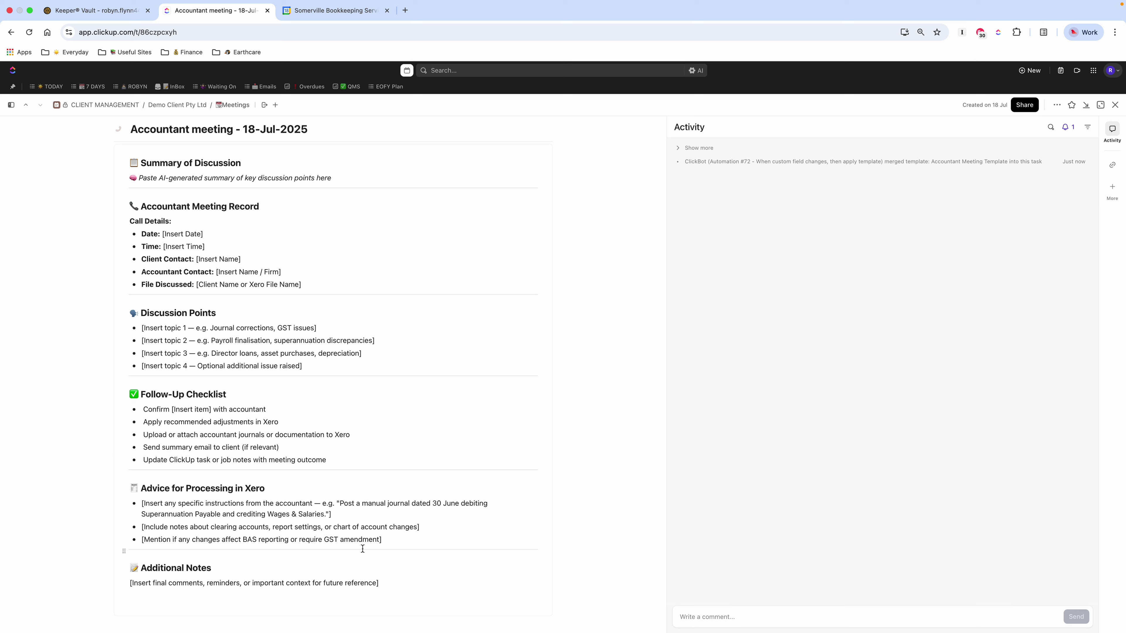
{"action": "left_click", "coordinate": [729, 619]}
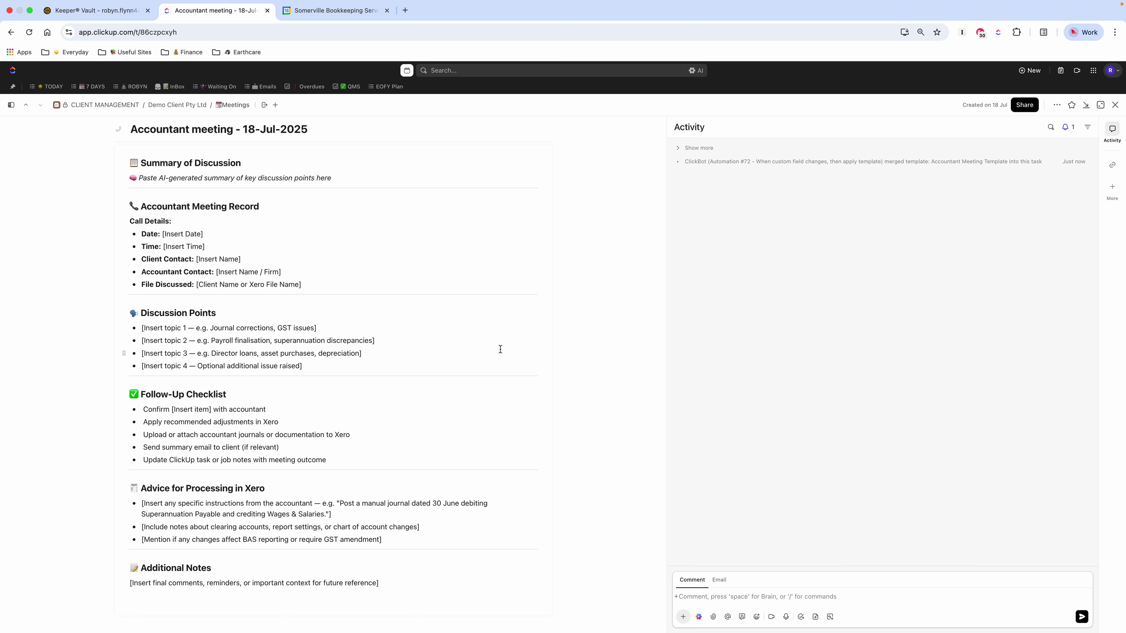
{"action": "scroll", "coordinate": [353, 321], "scroll_direction": "up", "scroll_amount": 3}
{"action": "left_click", "coordinate": [140, 323]}
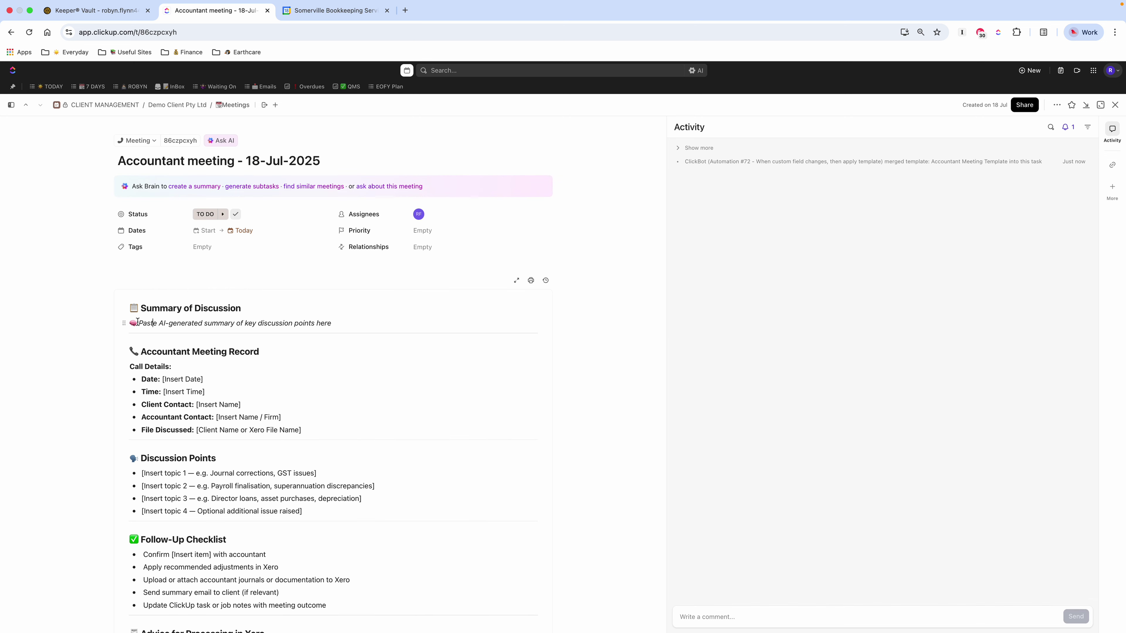
{"action": "left_click_drag", "start_coordinate": [140, 323], "coordinate": [253, 331]}
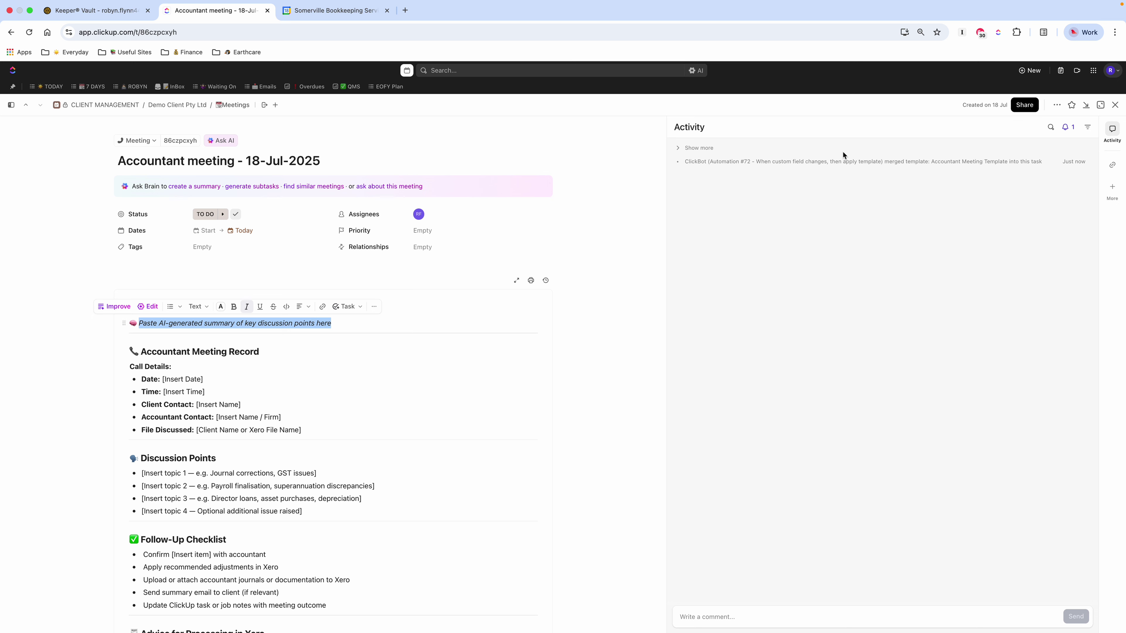
{"action": "left_click", "coordinate": [1113, 106]}
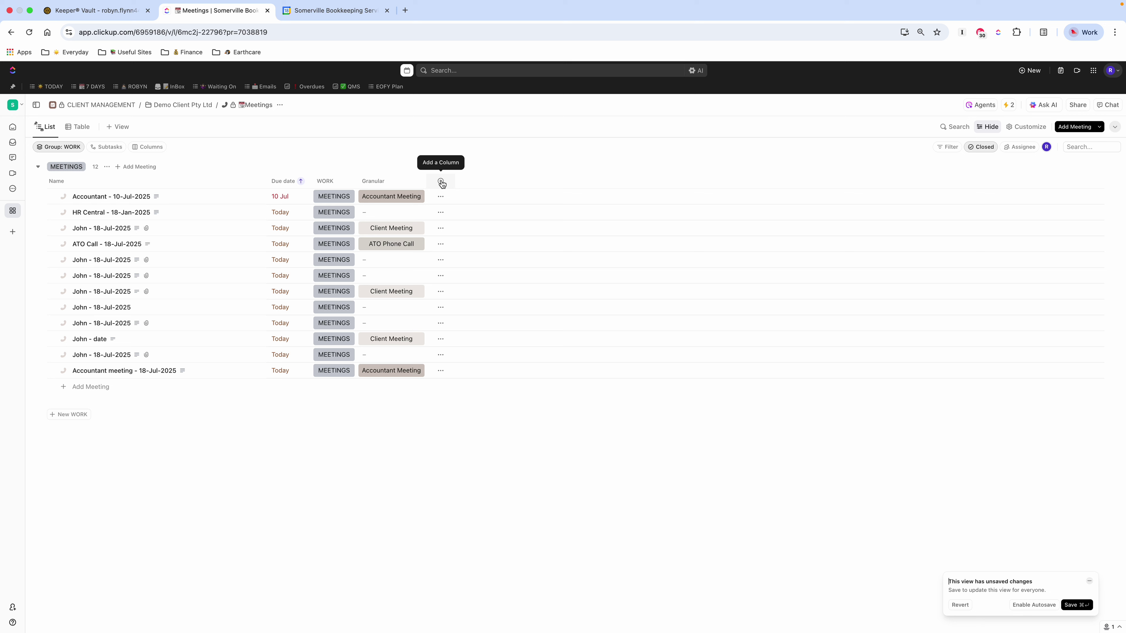
Step: Add the Summary AI field as a column by searching 'summary' and generate summaries for all 12 meetings
{"action": "left_click", "coordinate": [441, 183]}
{"action": "type", "text": "summary"}
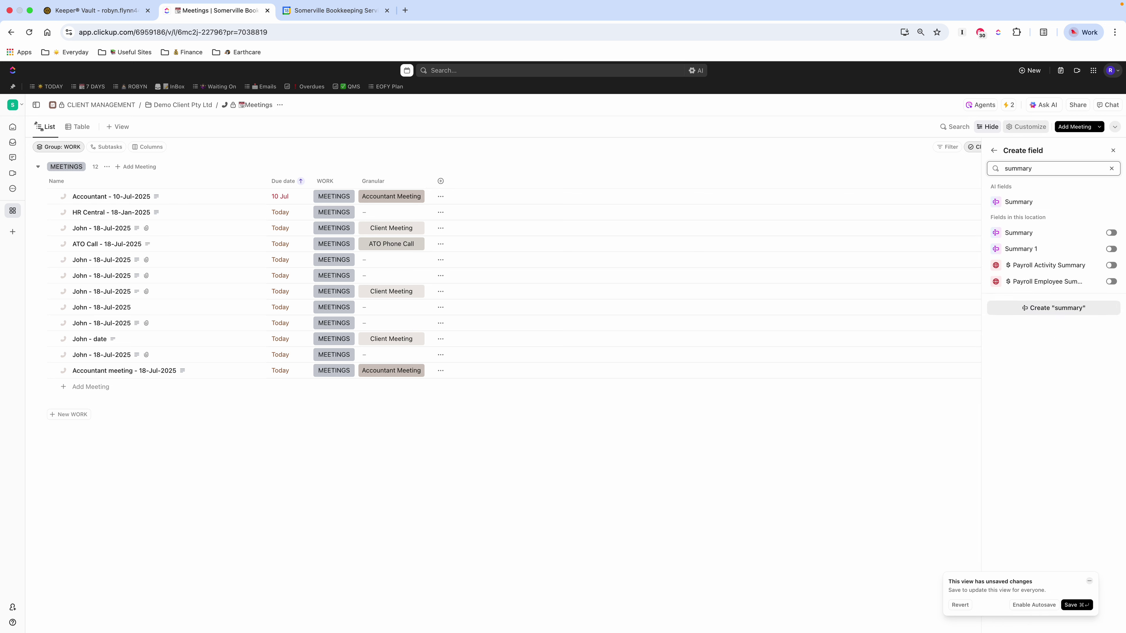
{"action": "left_click", "coordinate": [1112, 233]}
{"action": "left_click", "coordinate": [555, 149]}
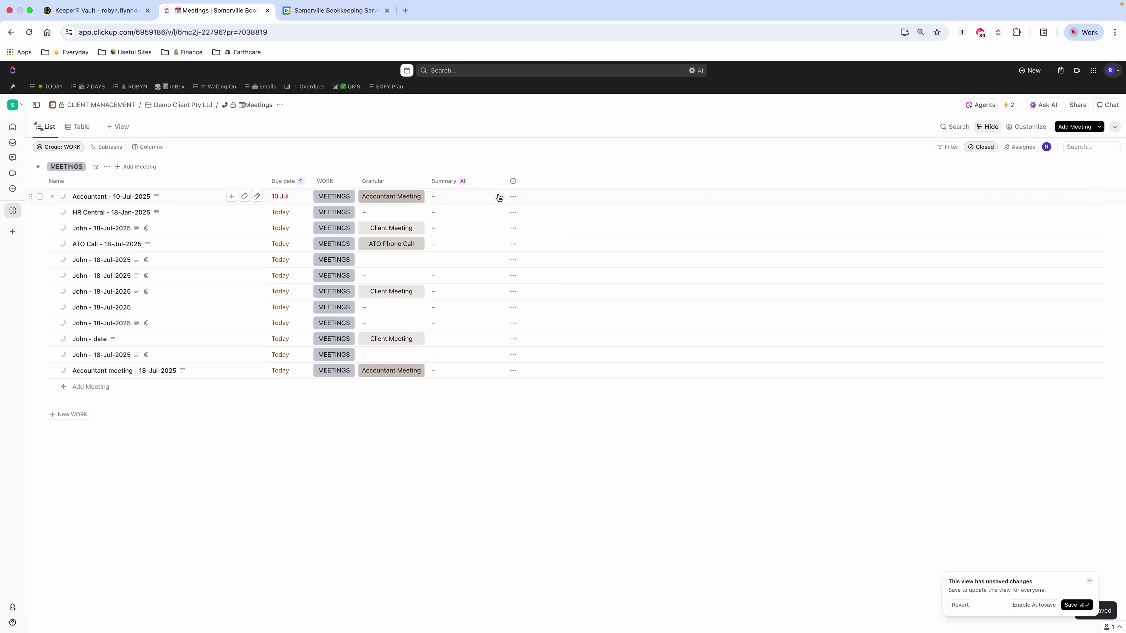
{"action": "left_click", "coordinate": [461, 181]}
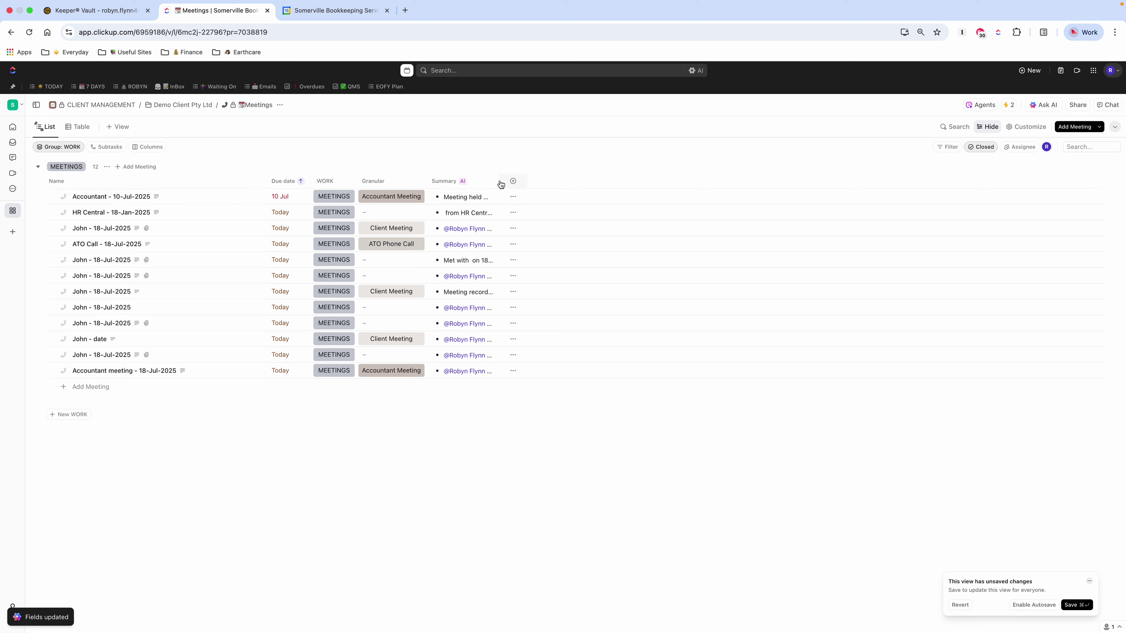
Step: Drag the Summary column wider, then read the full summaries of the first, HR Central, fifth, seventh and eleventh meetings
{"action": "left_click_drag", "start_coordinate": [500, 184], "coordinate": [681, 189]}
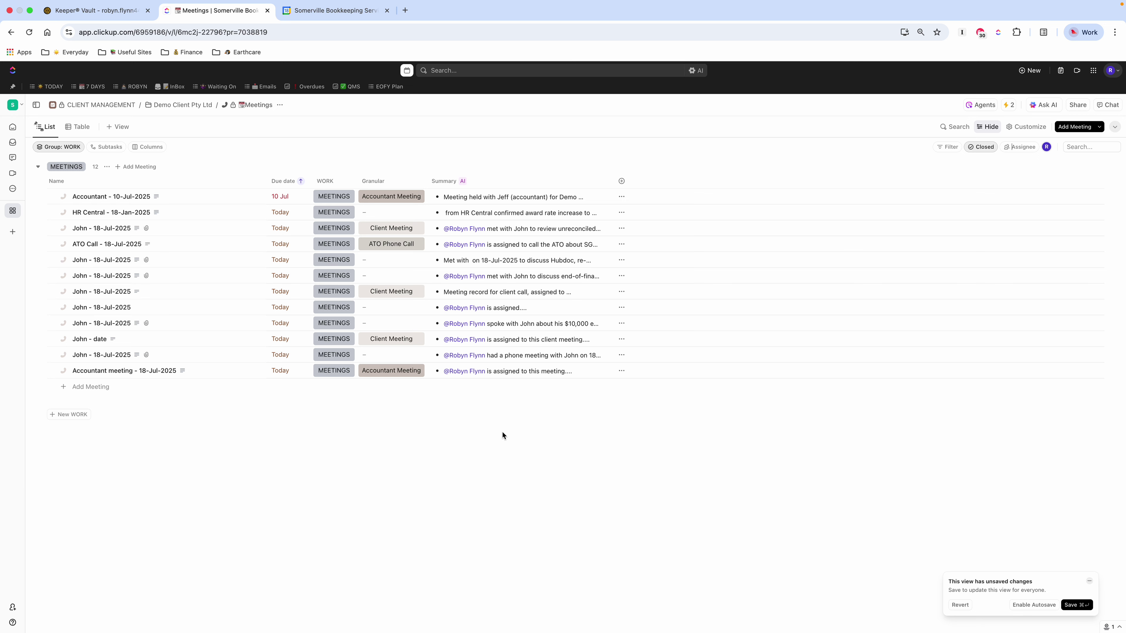
{"action": "left_click", "coordinate": [514, 198]}
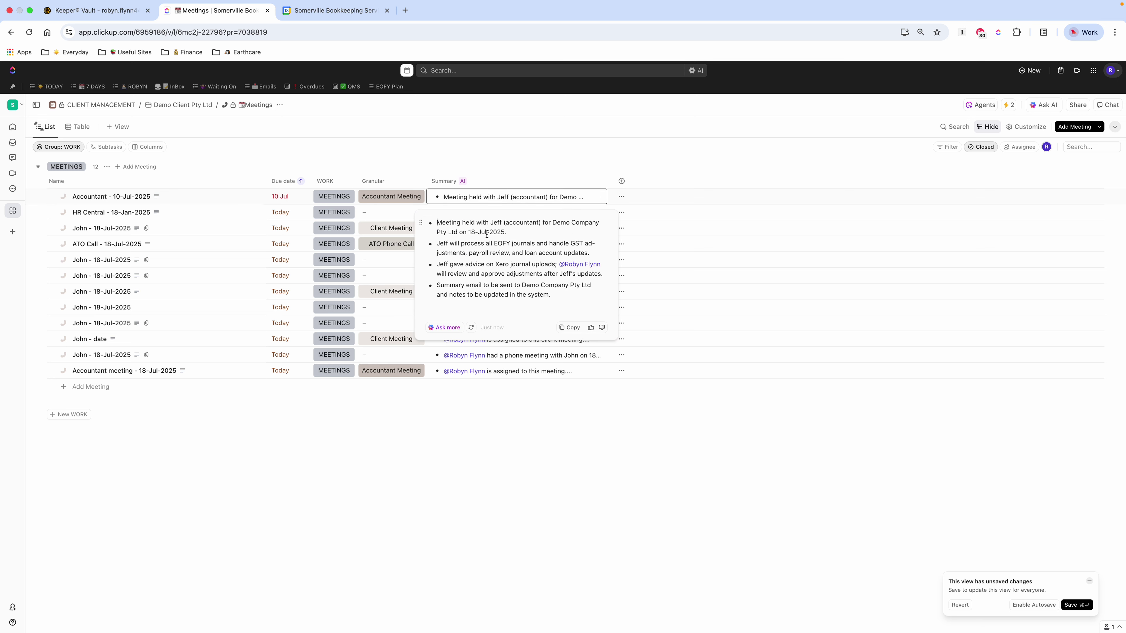
{"action": "left_click", "coordinate": [525, 473]}
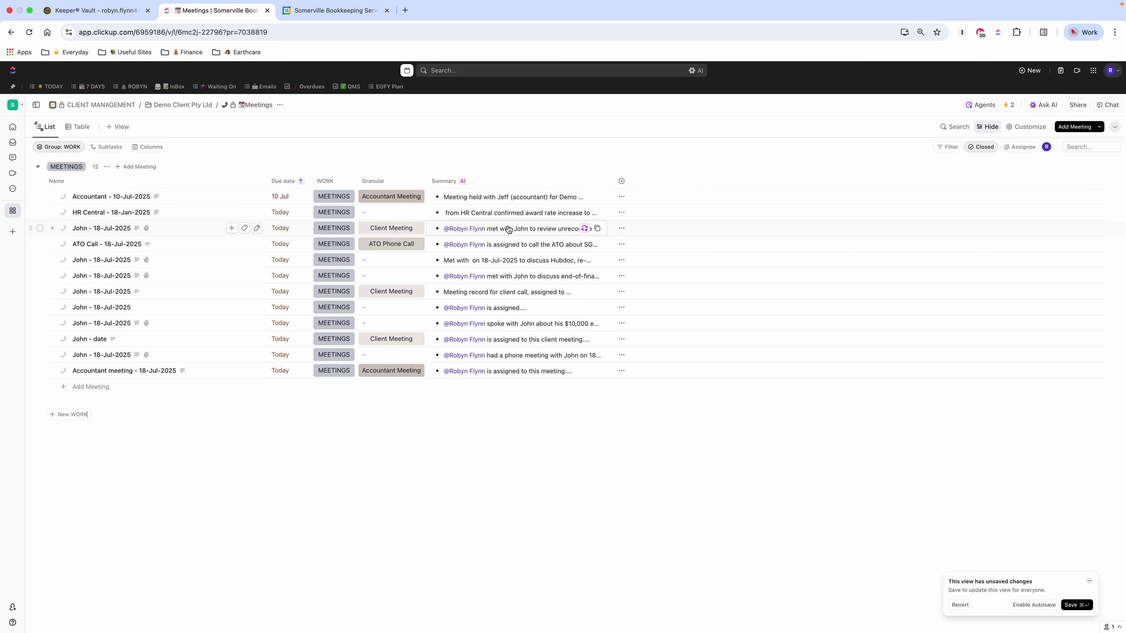
{"action": "left_click", "coordinate": [490, 217]}
{"action": "left_click", "coordinate": [638, 453]}
{"action": "left_click", "coordinate": [492, 265]}
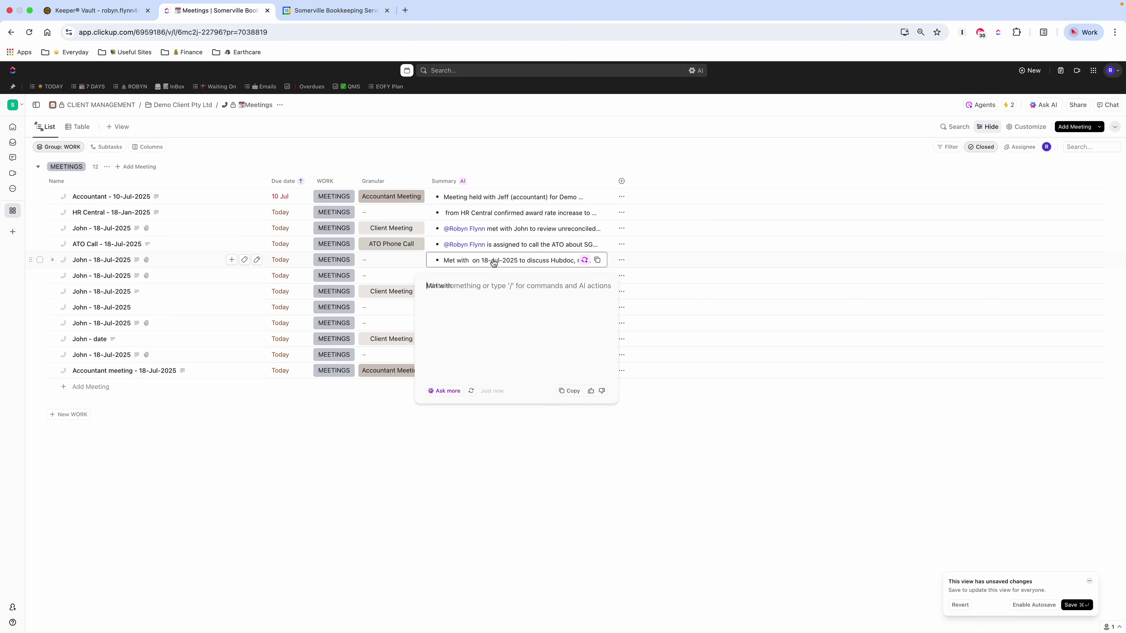
{"action": "left_click", "coordinate": [664, 471]}
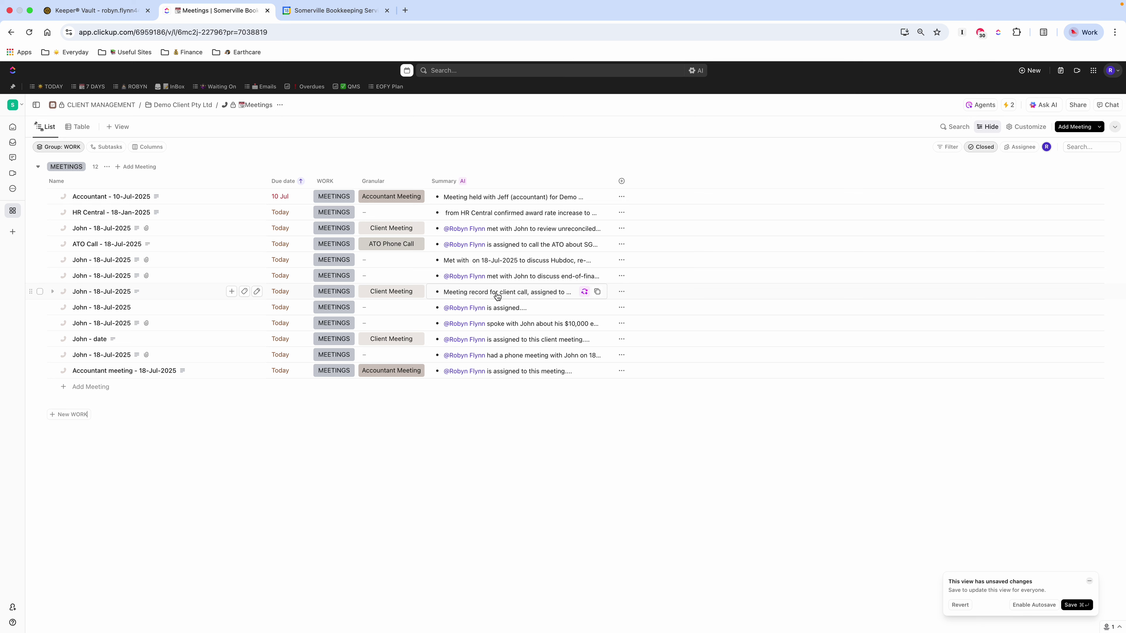
{"action": "left_click", "coordinate": [497, 296]}
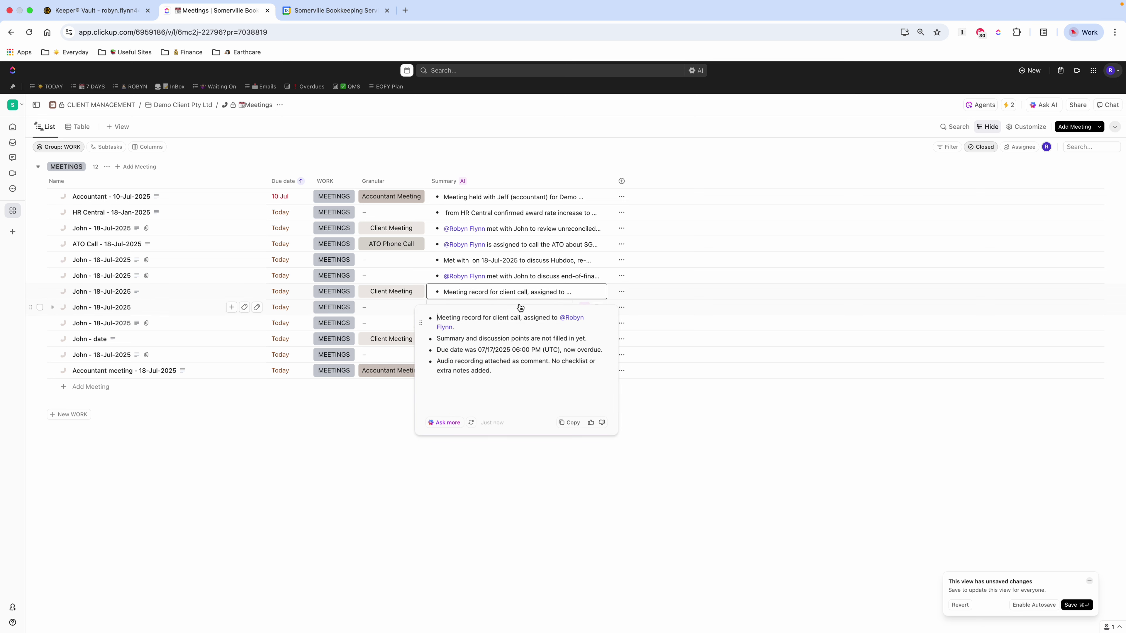
{"action": "left_click", "coordinate": [611, 492]}
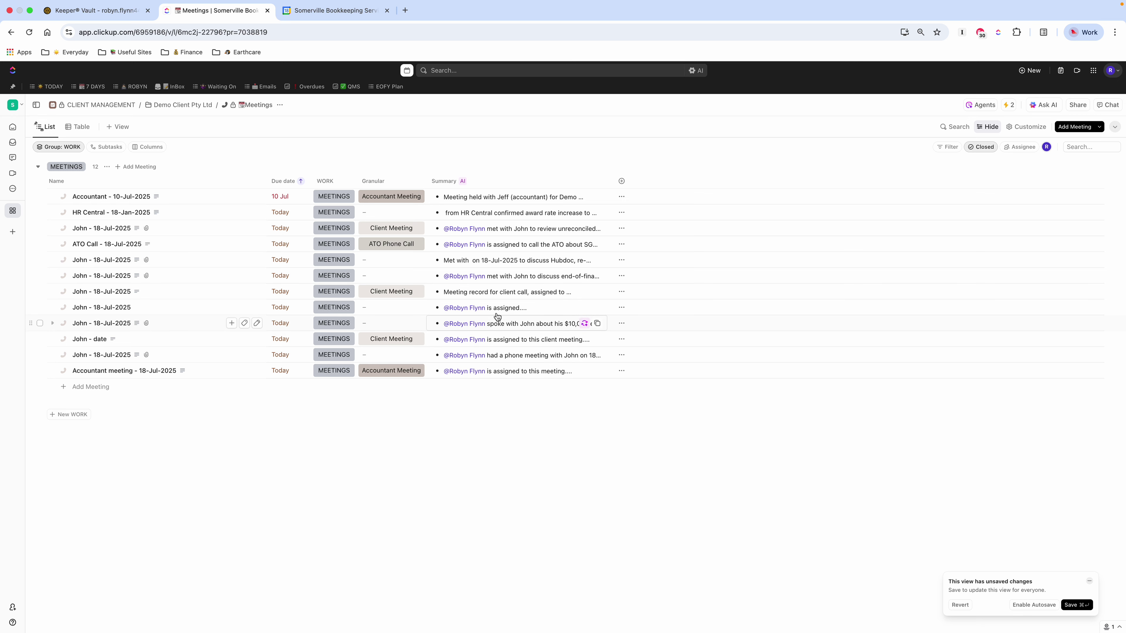
{"action": "left_click", "coordinate": [522, 359]}
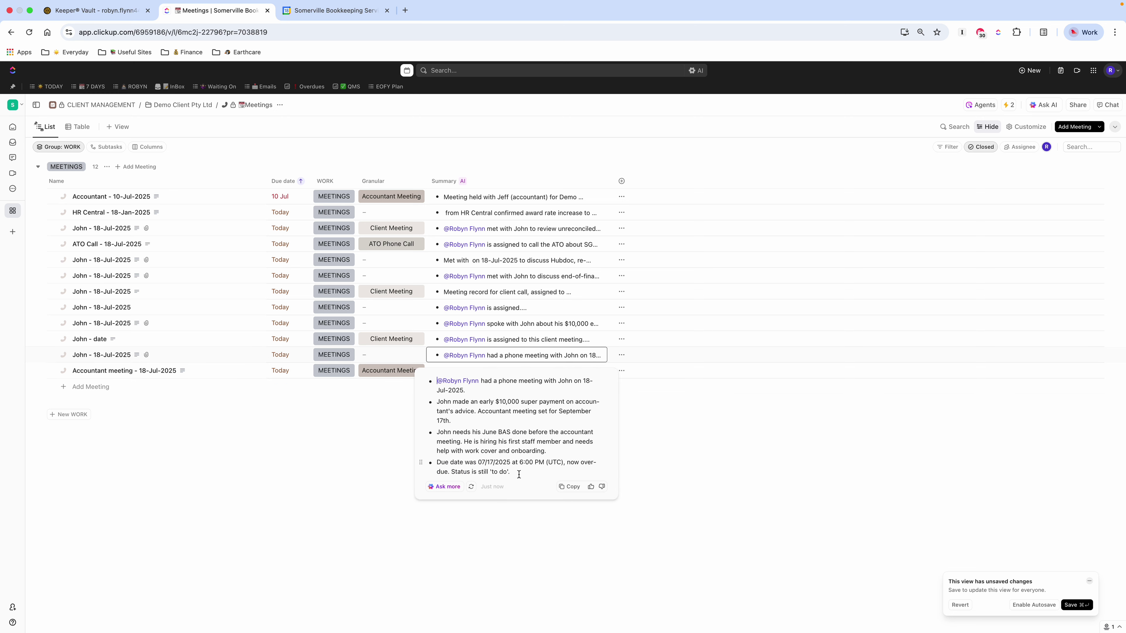
{"action": "left_click", "coordinate": [741, 468]}
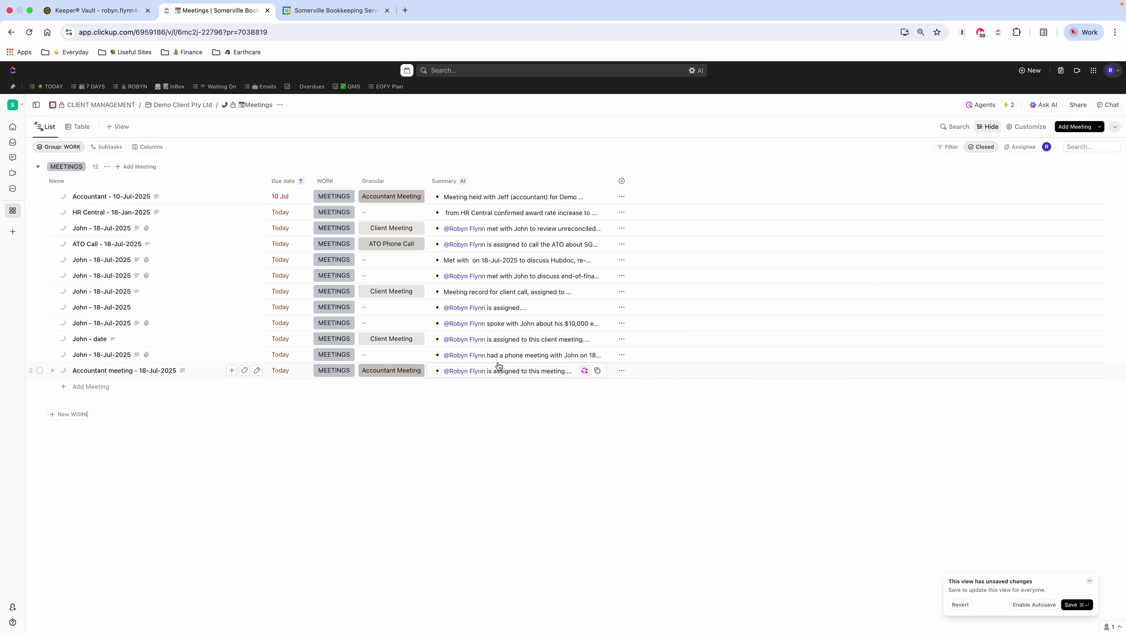